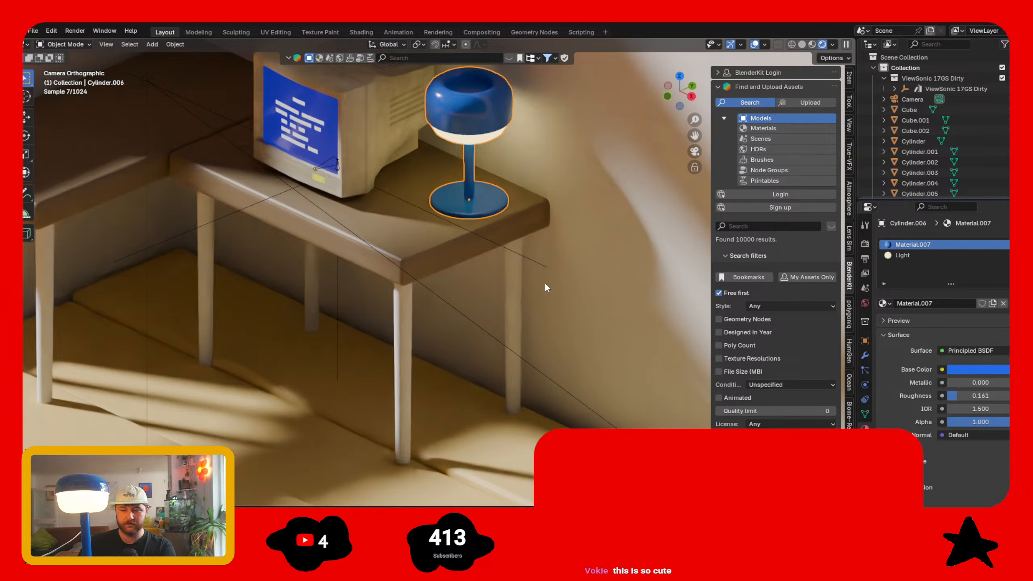
- Switch the viewport to Material Preview shading and search the BlenderKit models for "chair"
key("z")
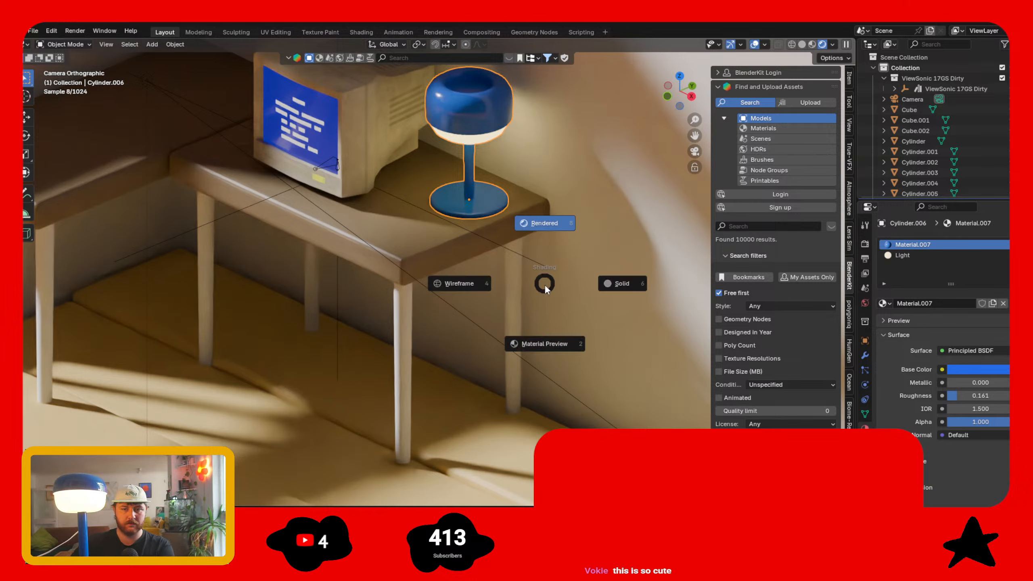
left_click(549, 349)
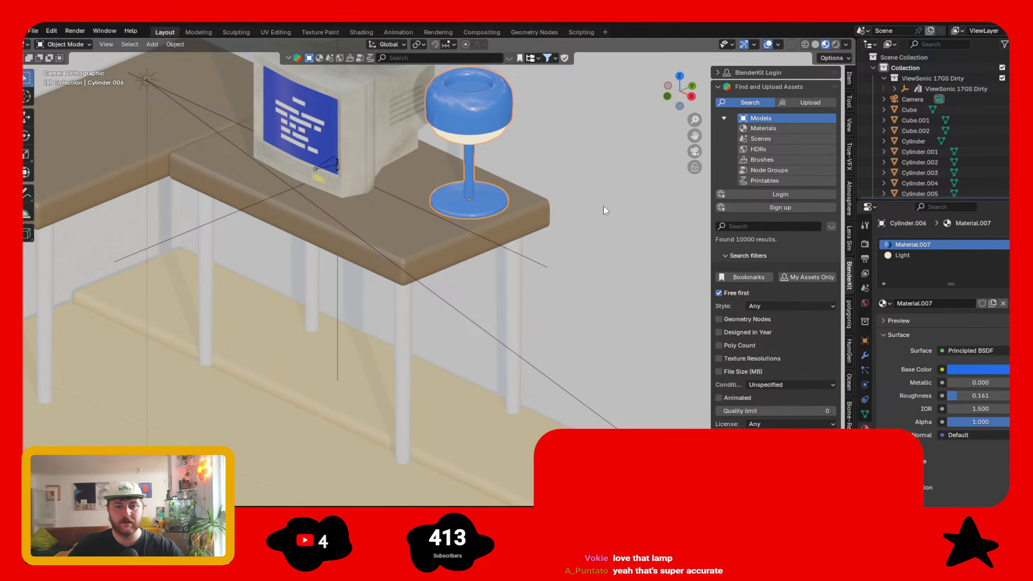
middle_click_drag(680, 150, 772, 207, "shift")
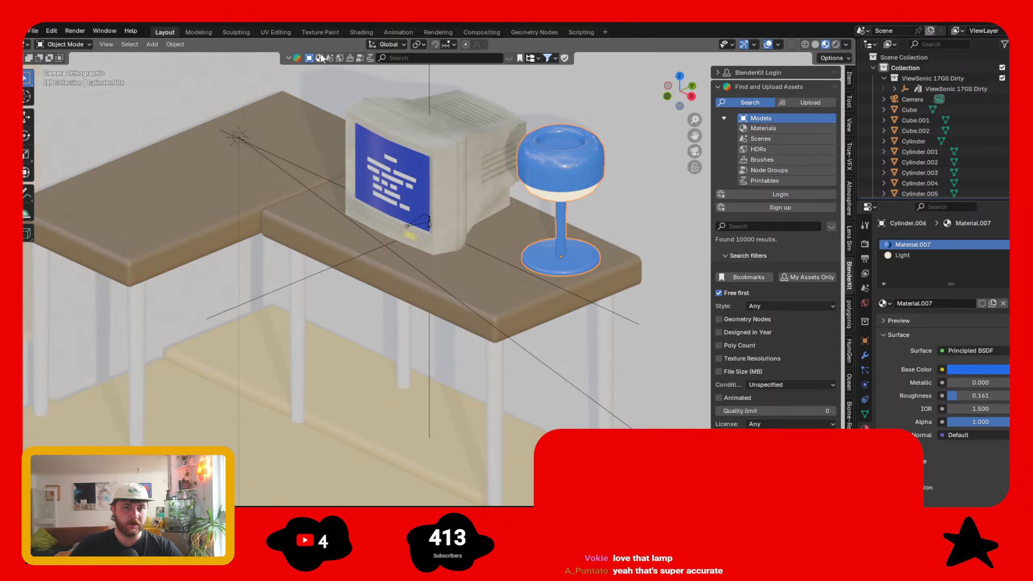
left_click(407, 58)
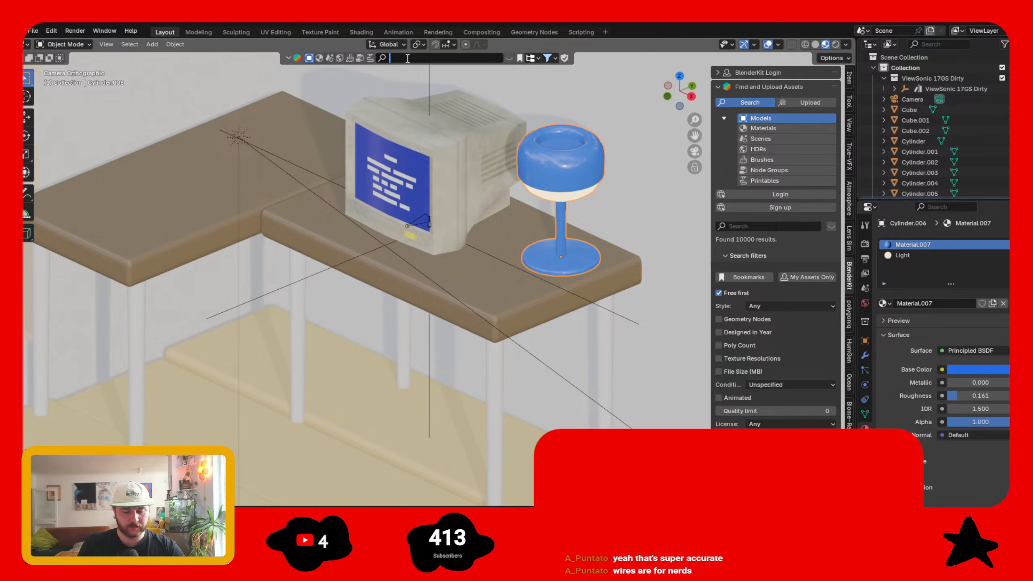
type("air")
key("Return")
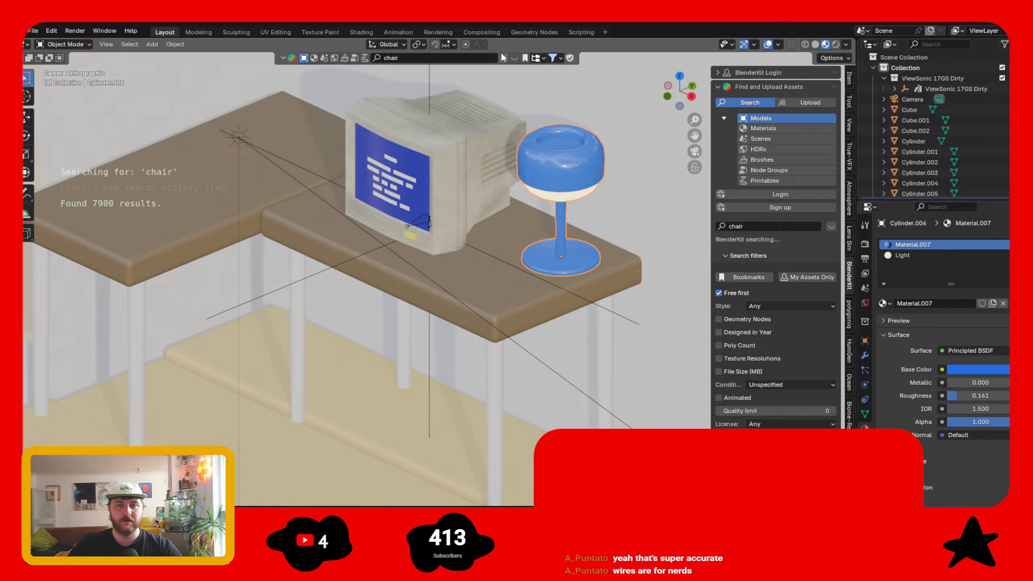
- Browse the chair search results and their previews for an office chair that suits the desk
mouse_move(362, 136)
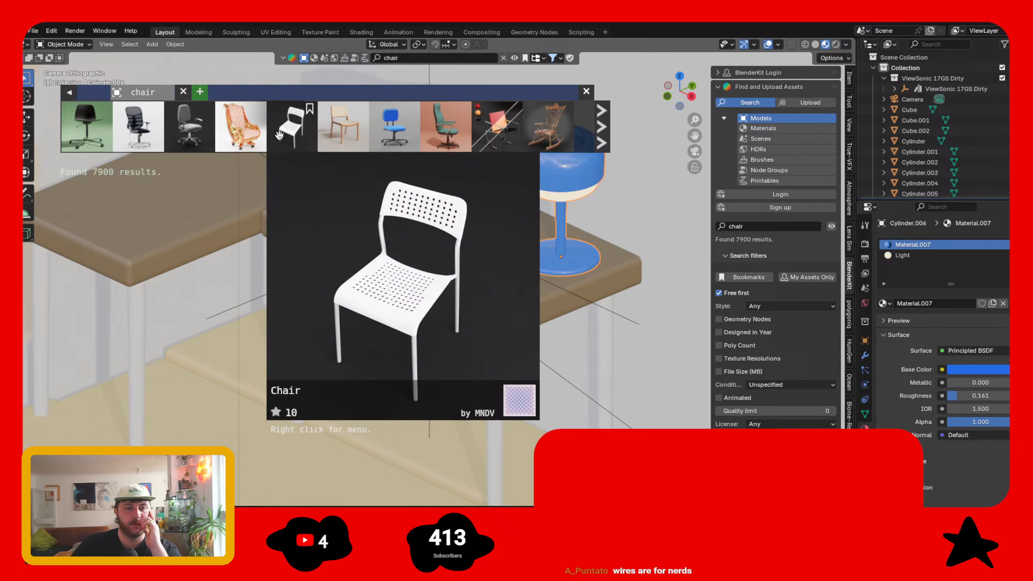
mouse_move(186, 125)
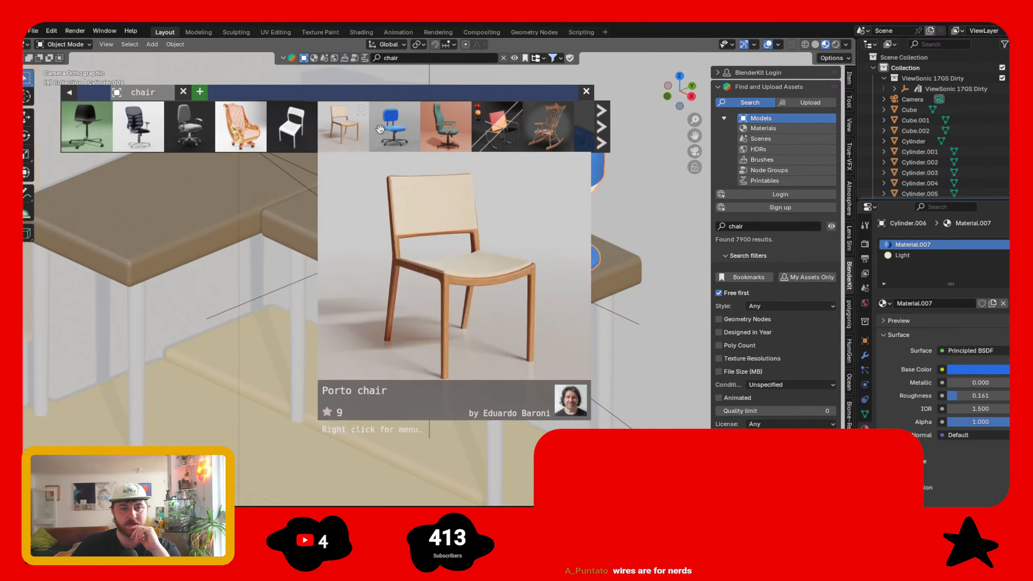
left_click(601, 136)
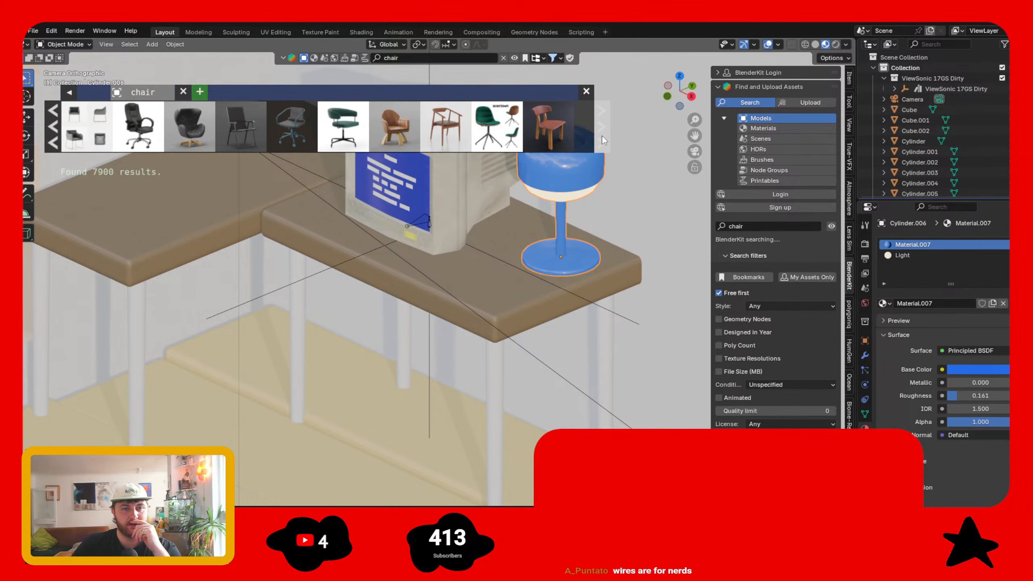
left_click(603, 135)
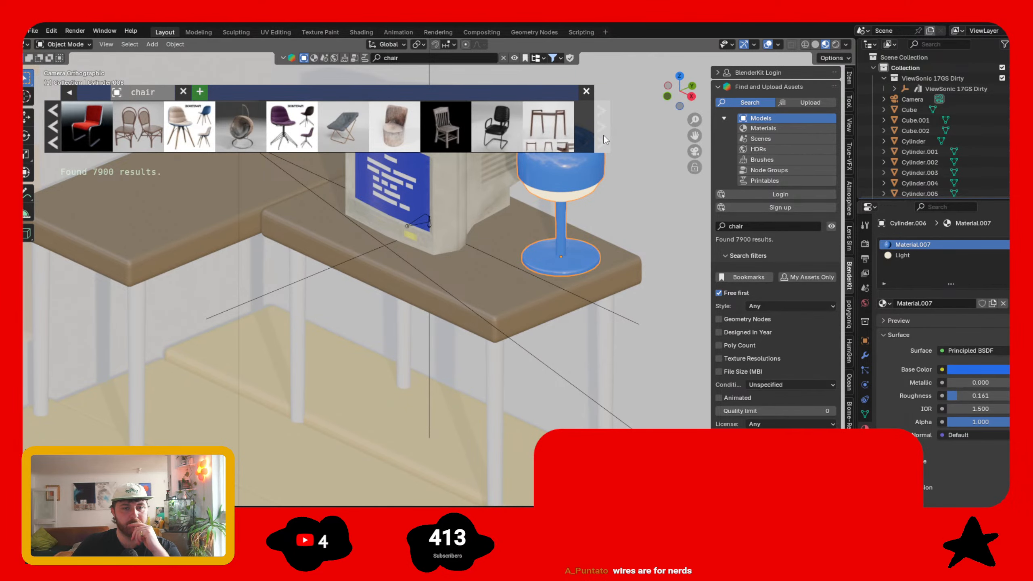
left_click(602, 137)
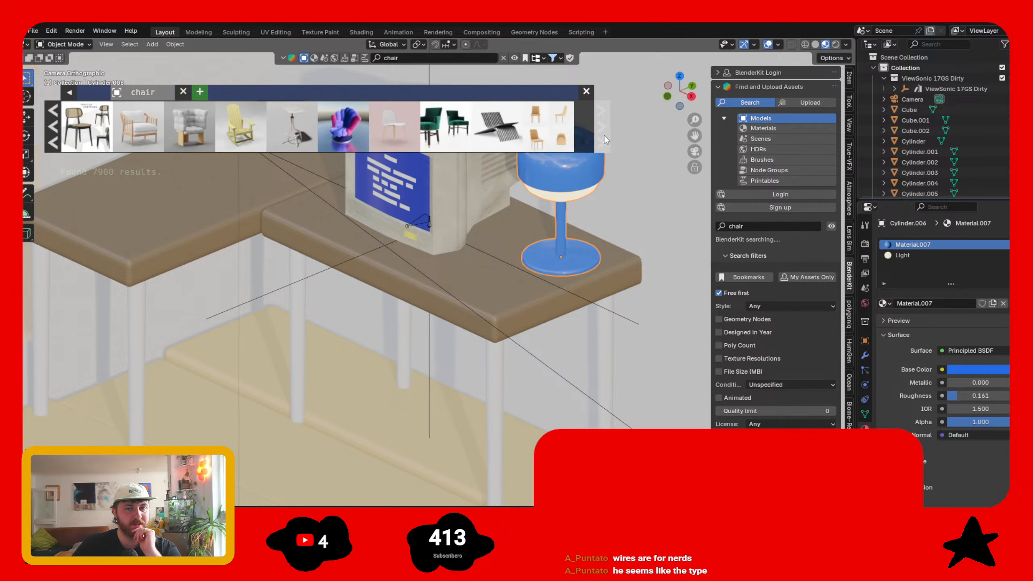
left_click(603, 137)
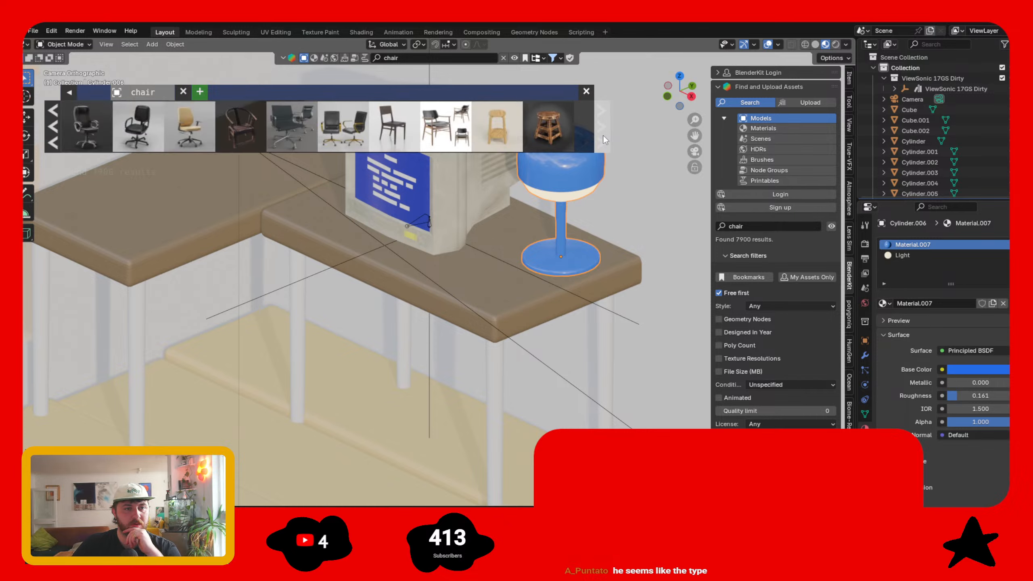
mouse_move(74, 129)
mouse_move(127, 132)
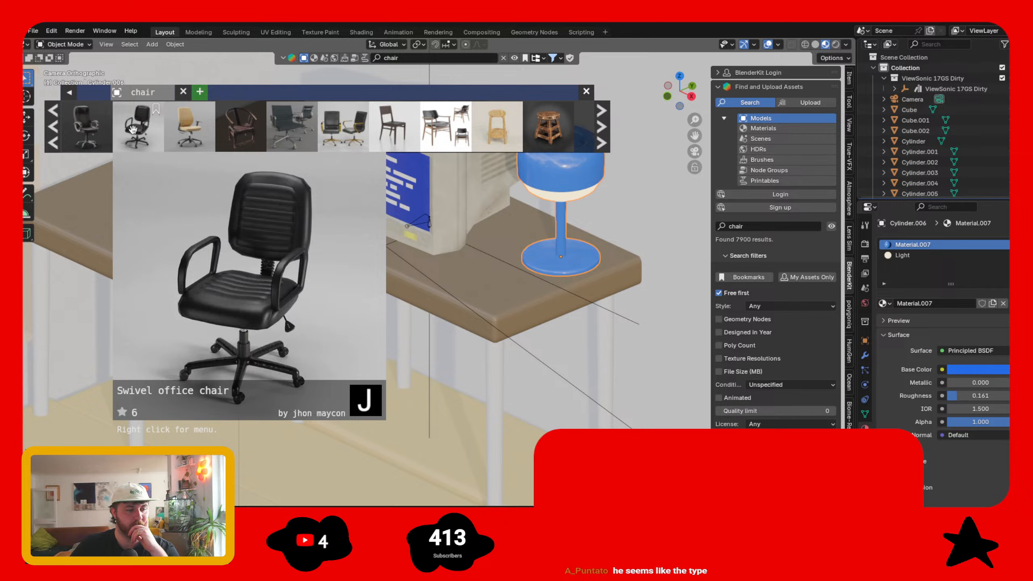
left_click(597, 126)
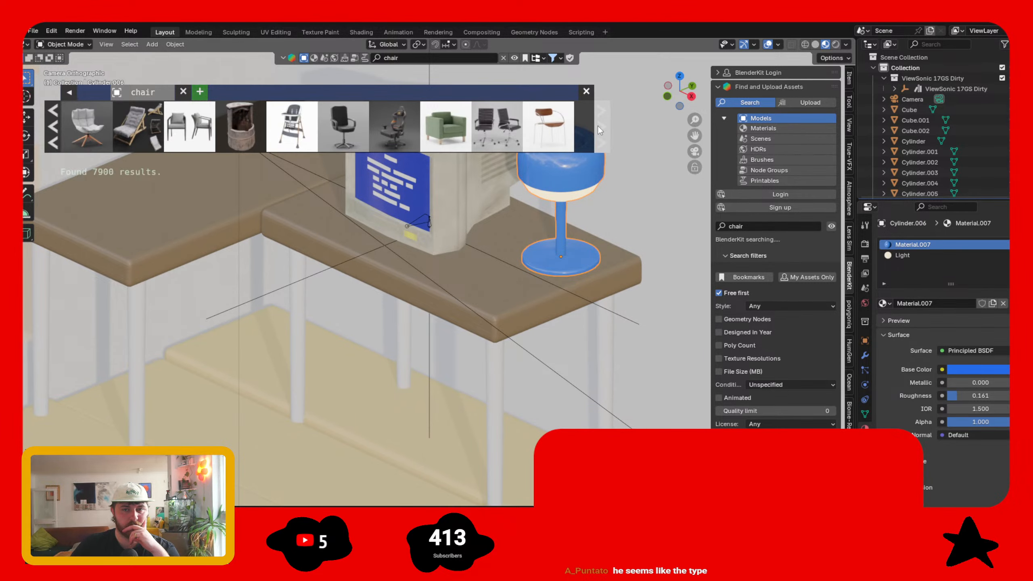
left_click(603, 127)
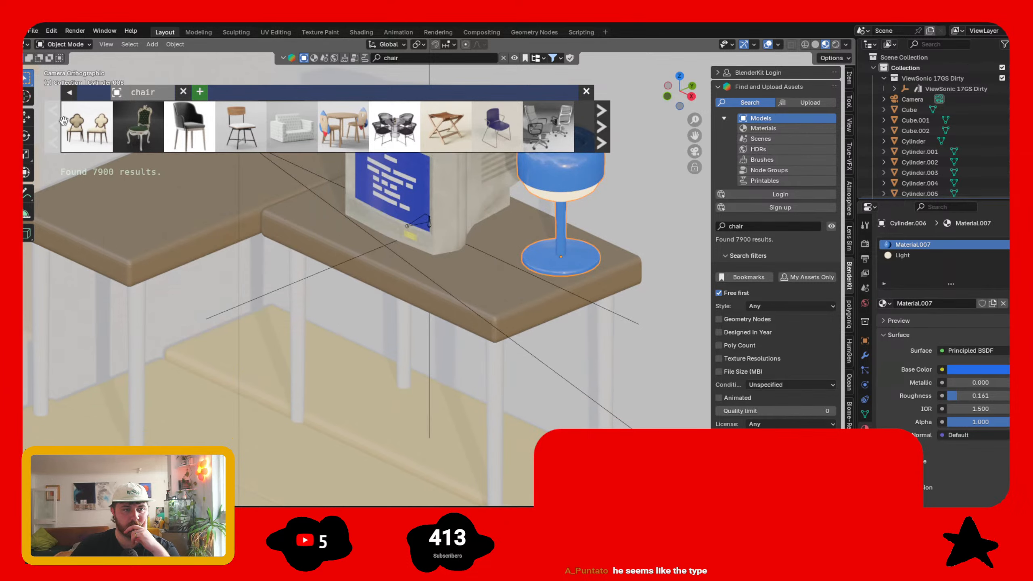
- Go back to the black office chairs, place the Desk armchair model on the floor before the desk, and close the results
left_click(53, 127)
left_click(57, 128)
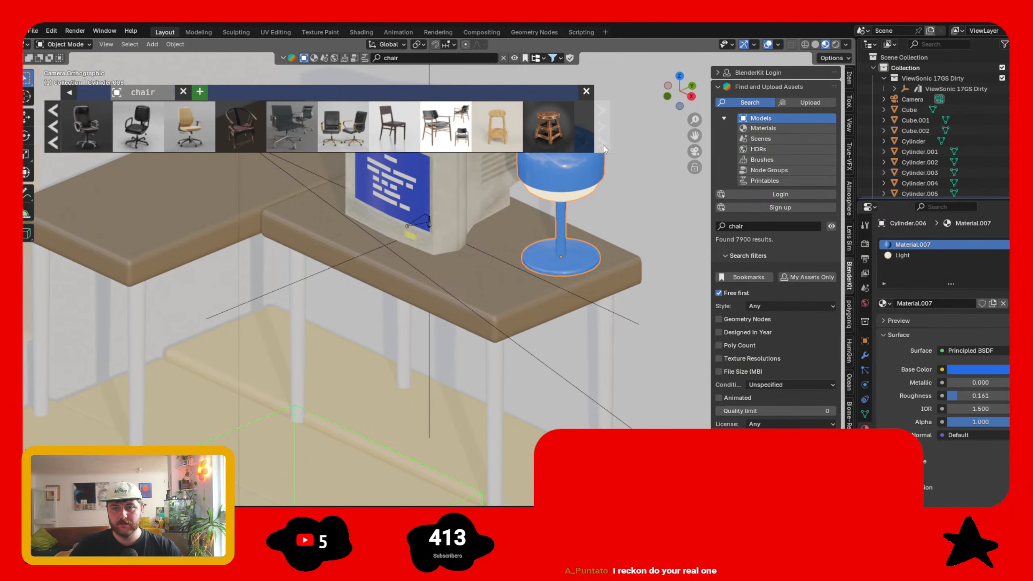
left_click(514, 58)
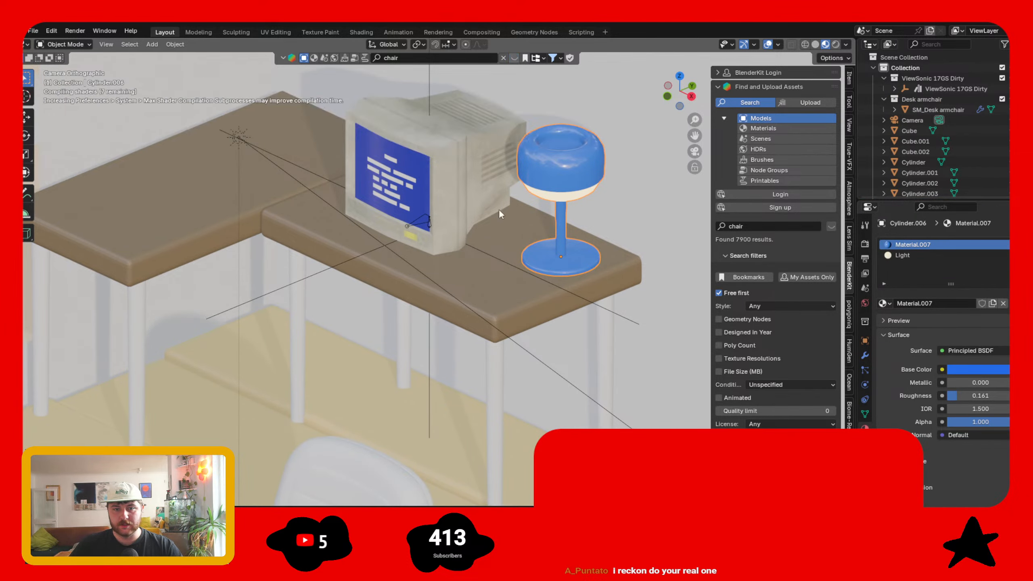
scroll(498, 209, "down", 6)
scroll(422, 395, "up", 2)
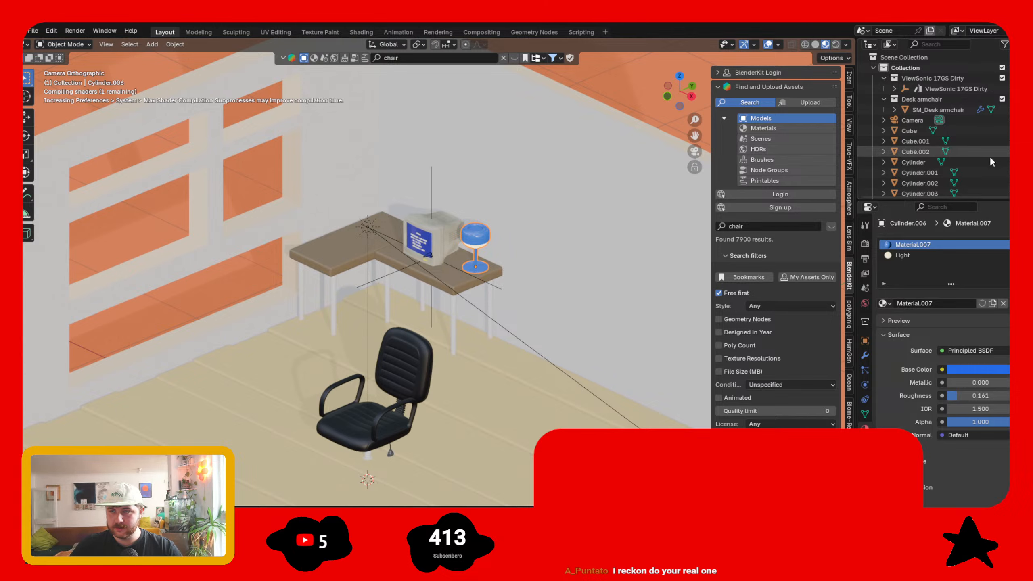
- Select the desk armchair object and scale it down uniformly to 0.73
scroll(909, 133, "down", 3)
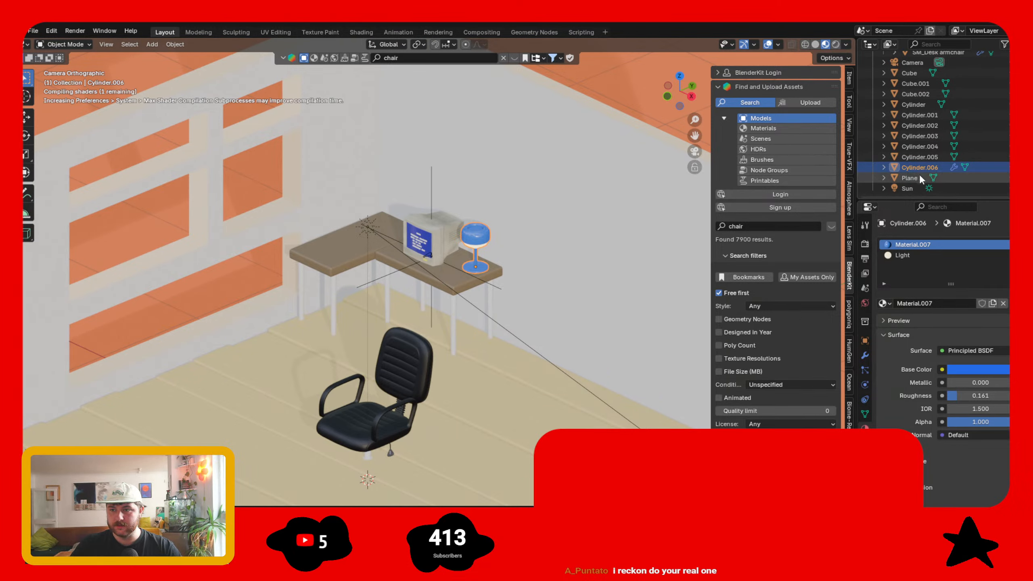
scroll(918, 150, "up", 3)
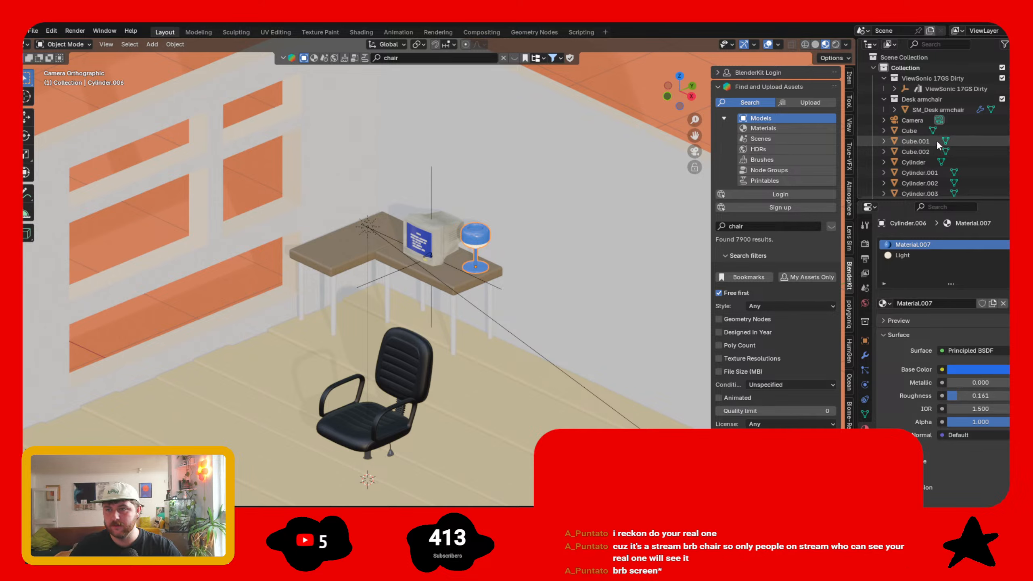
left_click(915, 109)
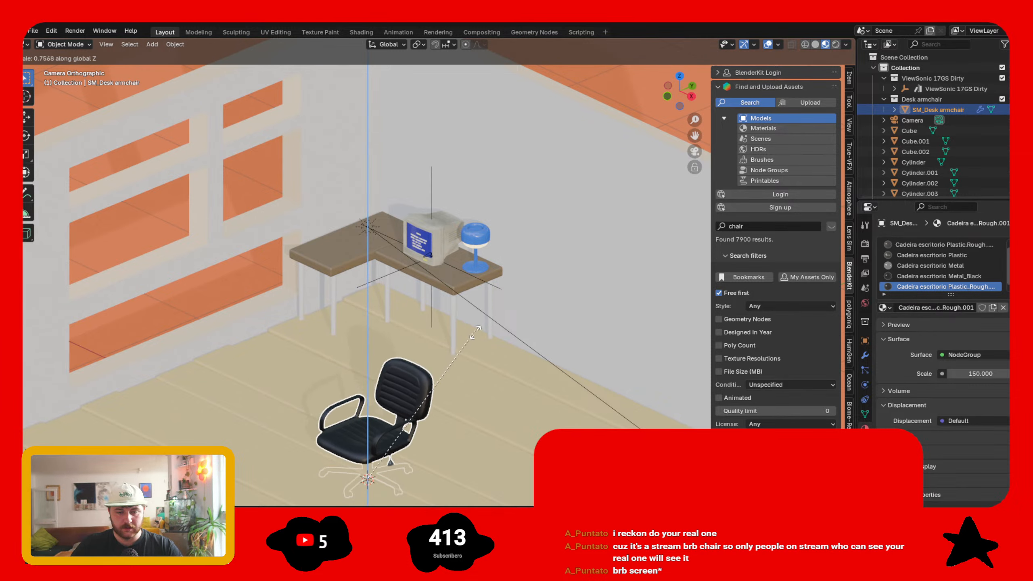
left_click(522, 287)
key("ctrl+z")
key("s")
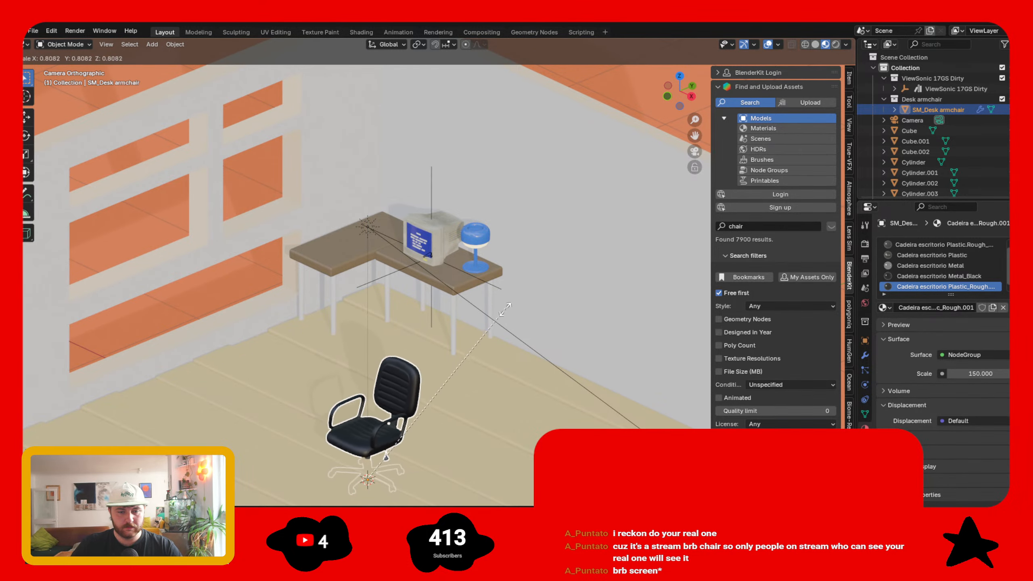
left_click(493, 327)
- Raise the desk armchair along Z and move it along X and Y to the inner side of the L-shaped desk
key("g")
key("z")
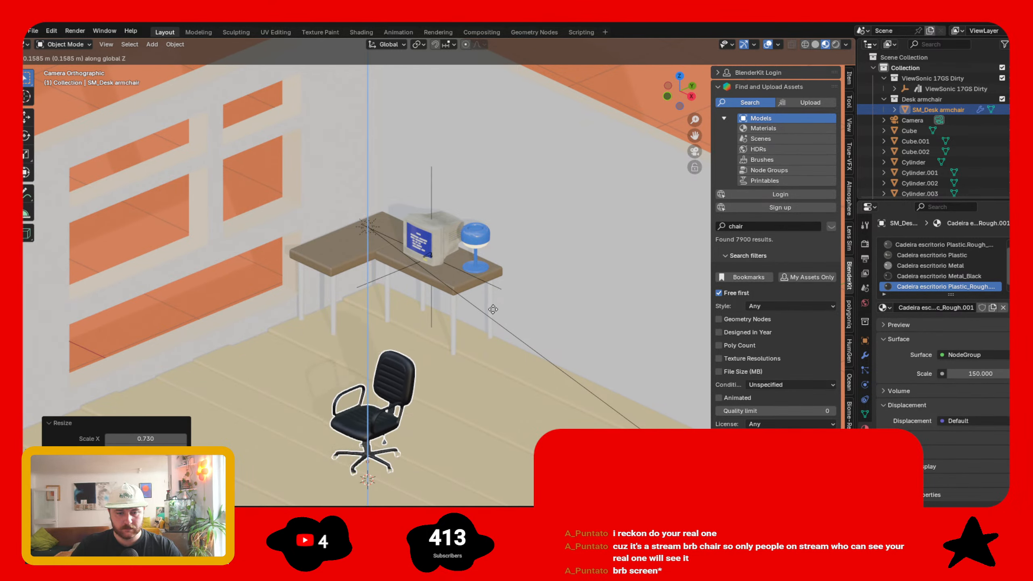
left_click(494, 305)
key("g")
key("x")
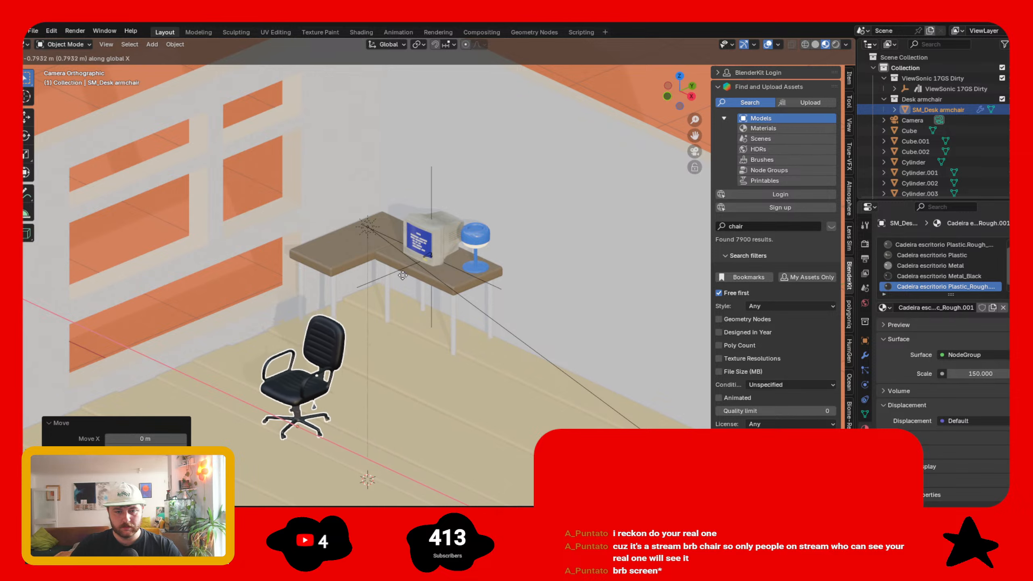
left_click(387, 292)
key("g")
key("y")
left_click(518, 271)
- Rotate the armchair around Z to face the computer and shift it about -0.05 m along X
key("r")
key("z")
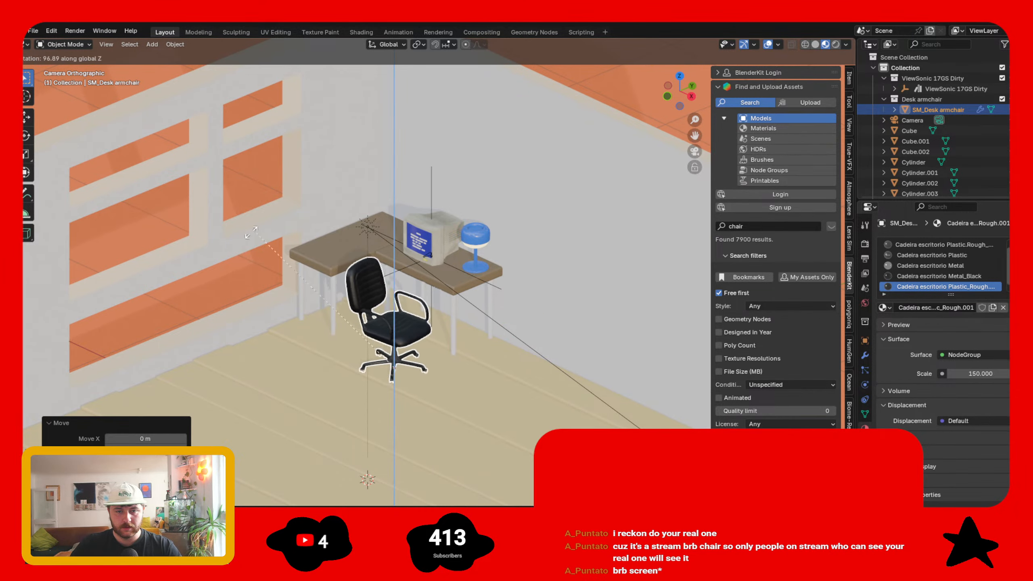
left_click(273, 310)
key("g")
key("x")
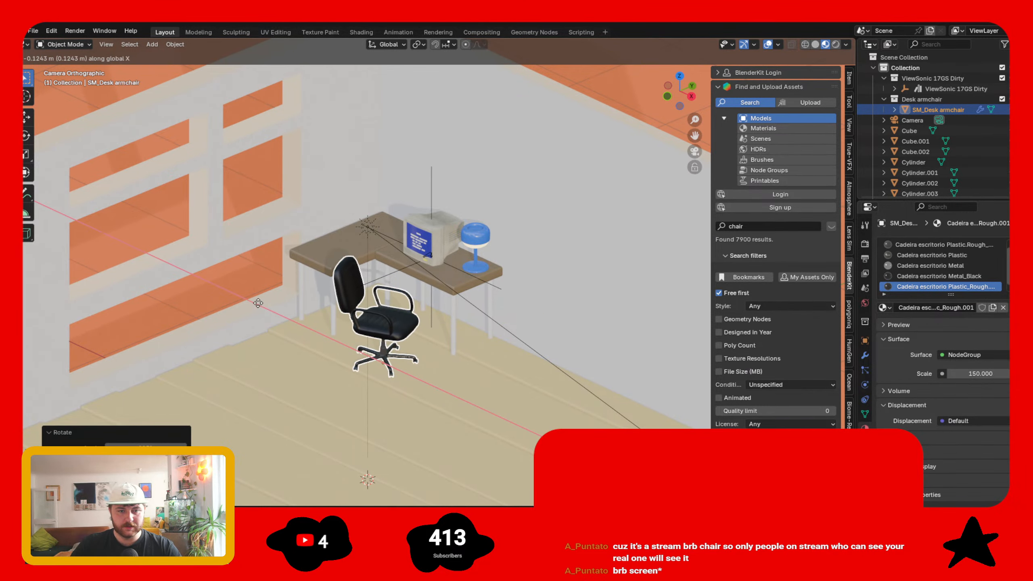
left_click(285, 310)
- Fine-tune the armchair's height along Z so that its casters meet the floor
scroll(470, 343, "up", 2)
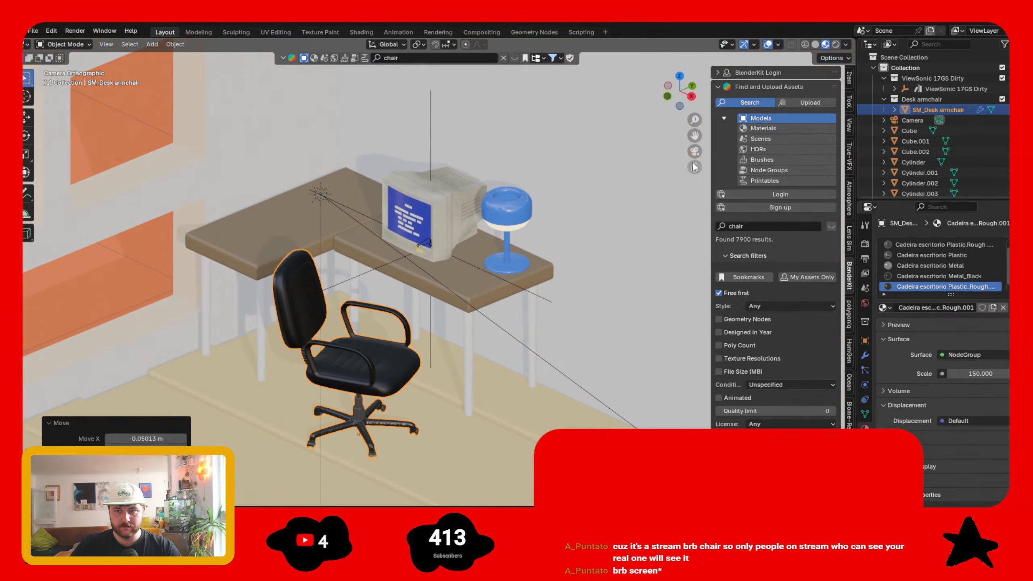
scroll(443, 348, "up", 5)
key("g")
key("z")
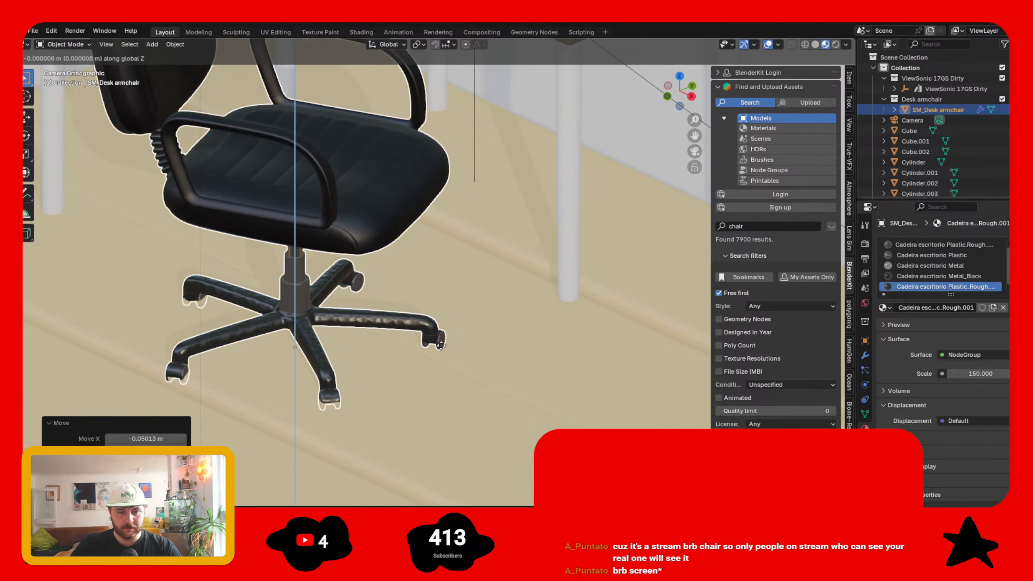
left_click(446, 337)
scroll(448, 330, "down", 8)
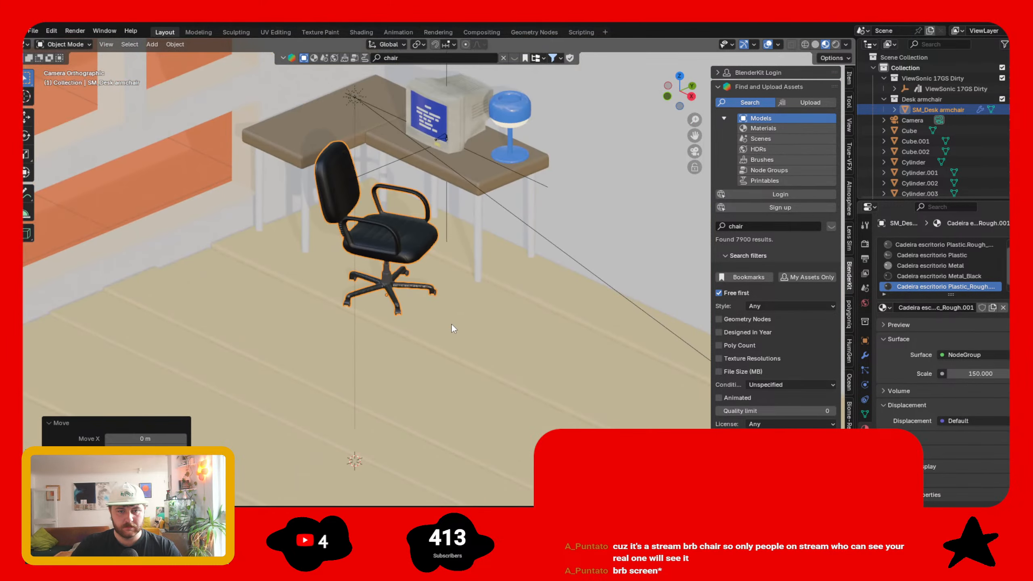
- Remove all existing material slots from the desk armchair
scroll(413, 232, "up", 5)
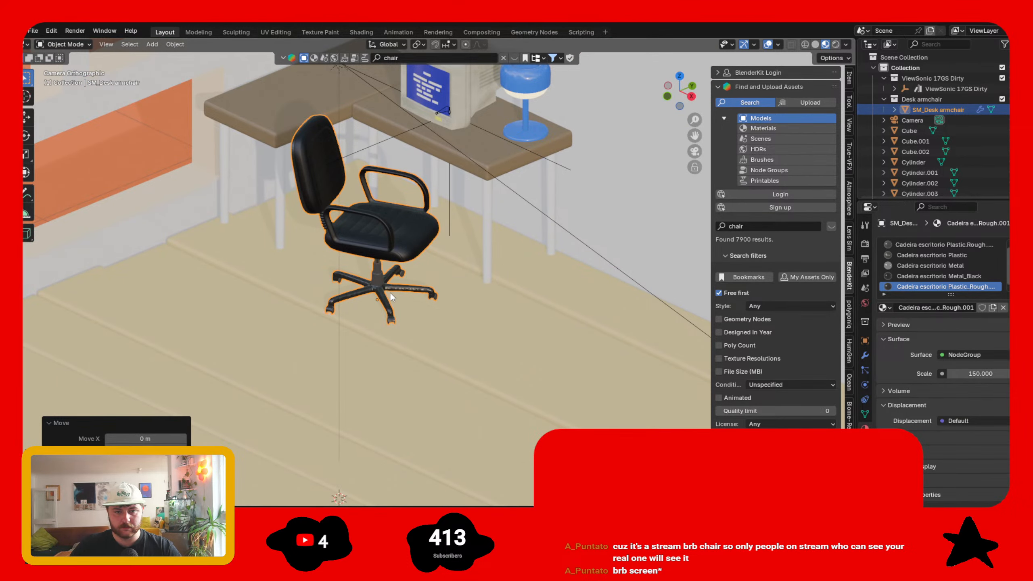
scroll(406, 309, "up", 4)
scroll(420, 333, "up", 1)
scroll(421, 333, "down", 1)
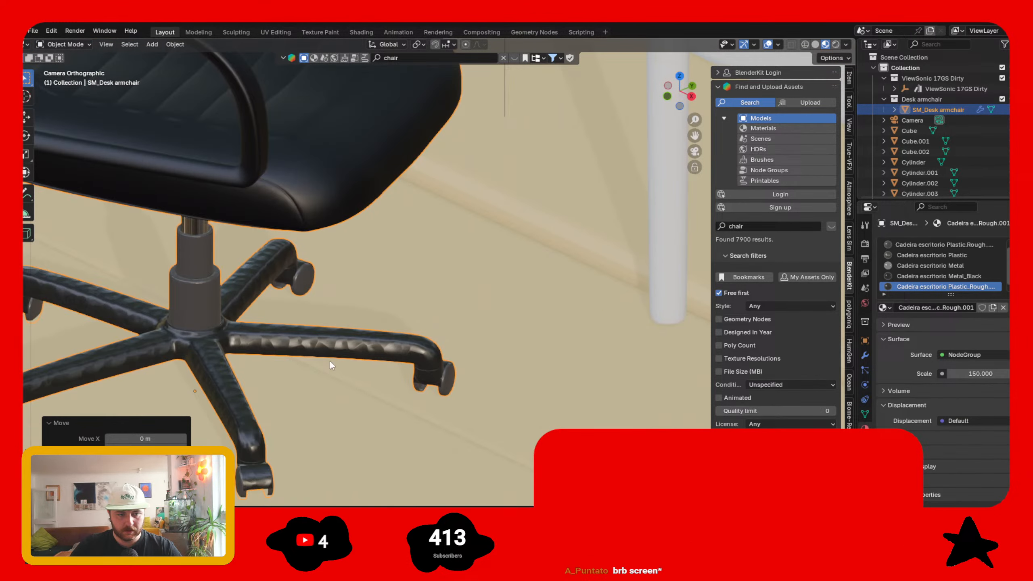
left_click(281, 341)
scroll(952, 272, "down", 1)
scroll(953, 270, "up", 2)
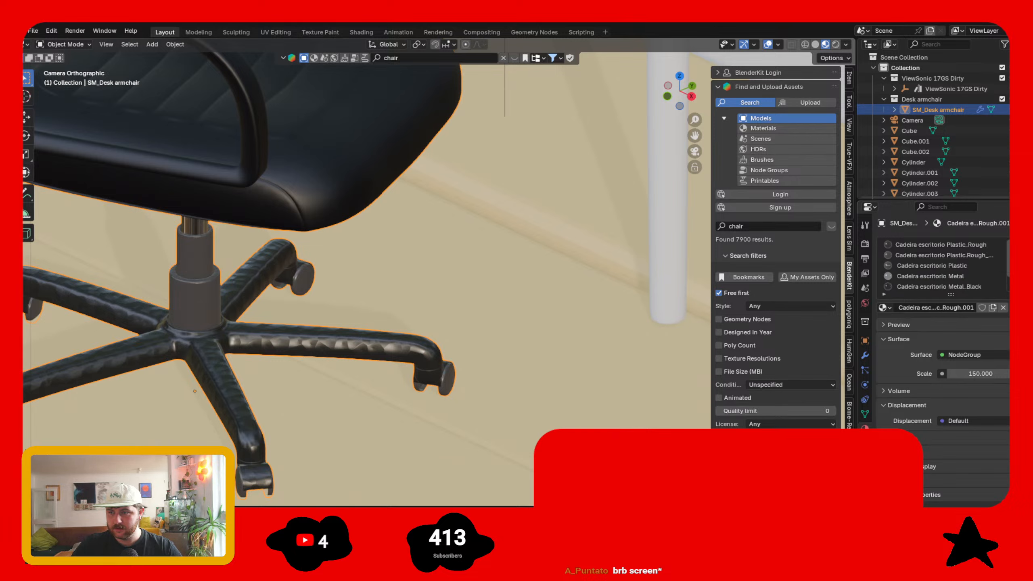
left_click(940, 244)
left_click(1016, 255)
left_click(1016, 255)
left_click(1017, 255)
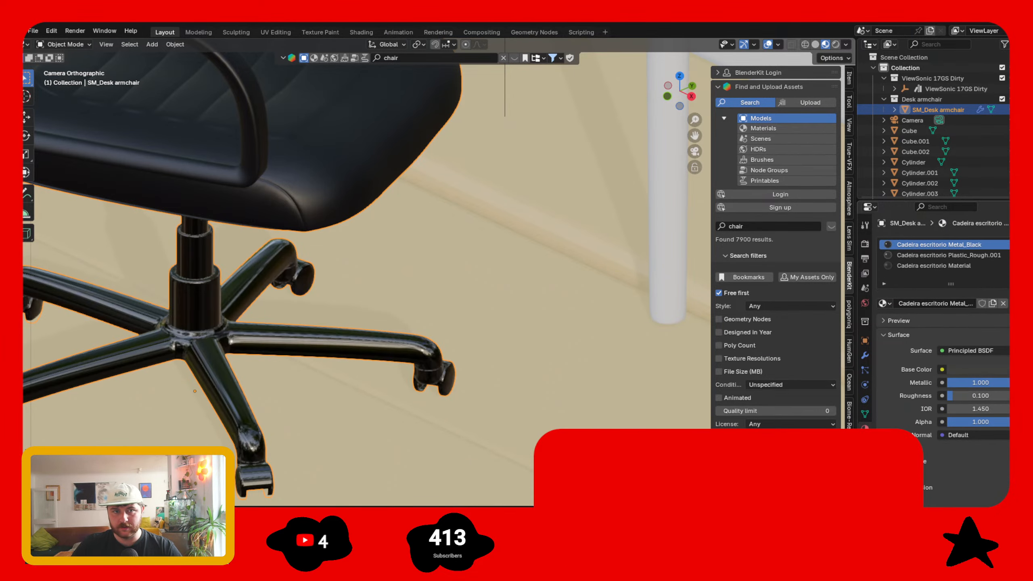
left_click(1017, 255)
left_click(1017, 255)
left_click(1016, 255)
- Create a new material for the armchair with a black base color and a roughness of 0.366
left_click(975, 286)
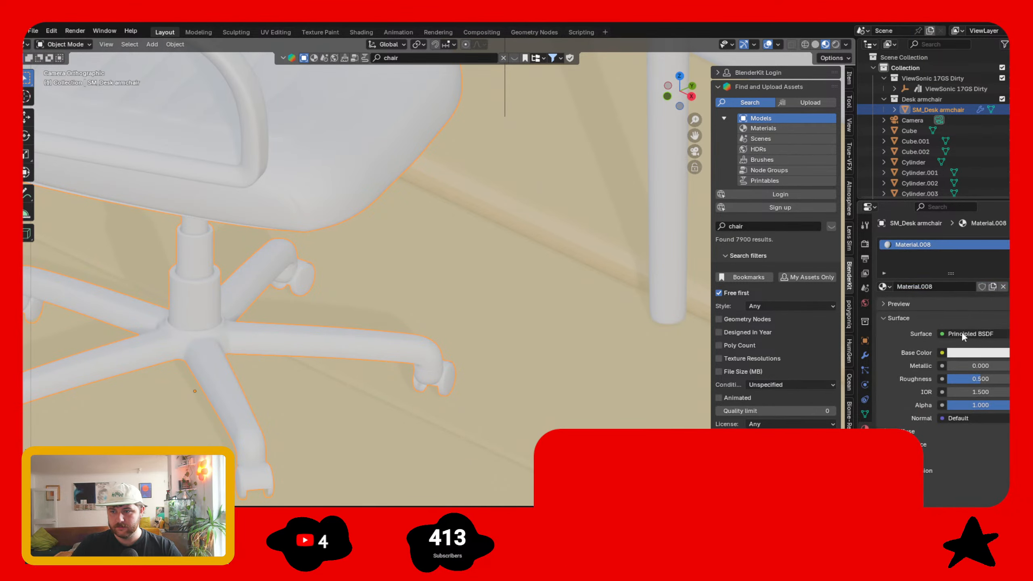
left_click(976, 353)
left_click_drag(992, 310, 935, 310)
scroll(463, 205, "down", 5)
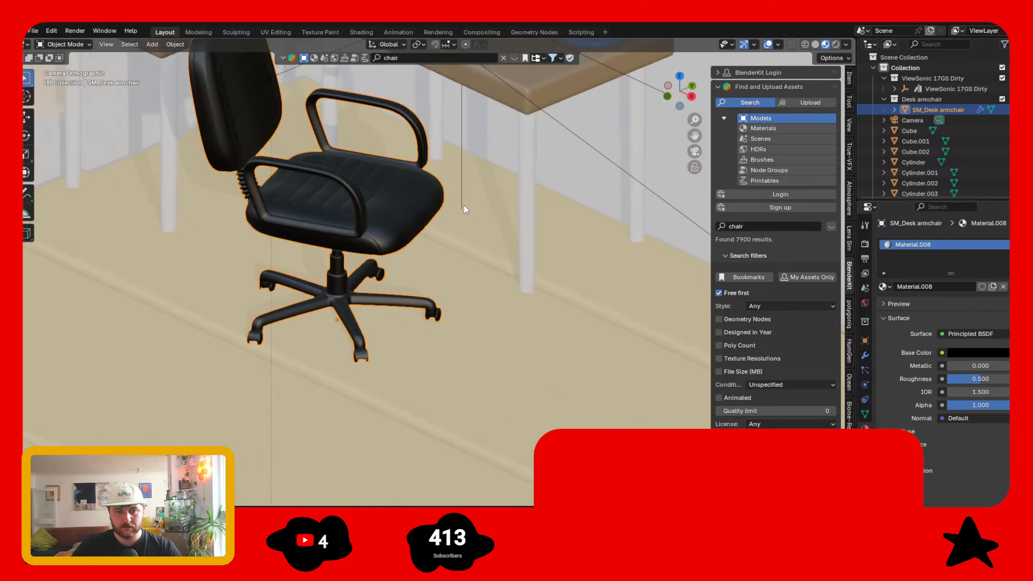
left_click_drag(980, 378, 969, 378)
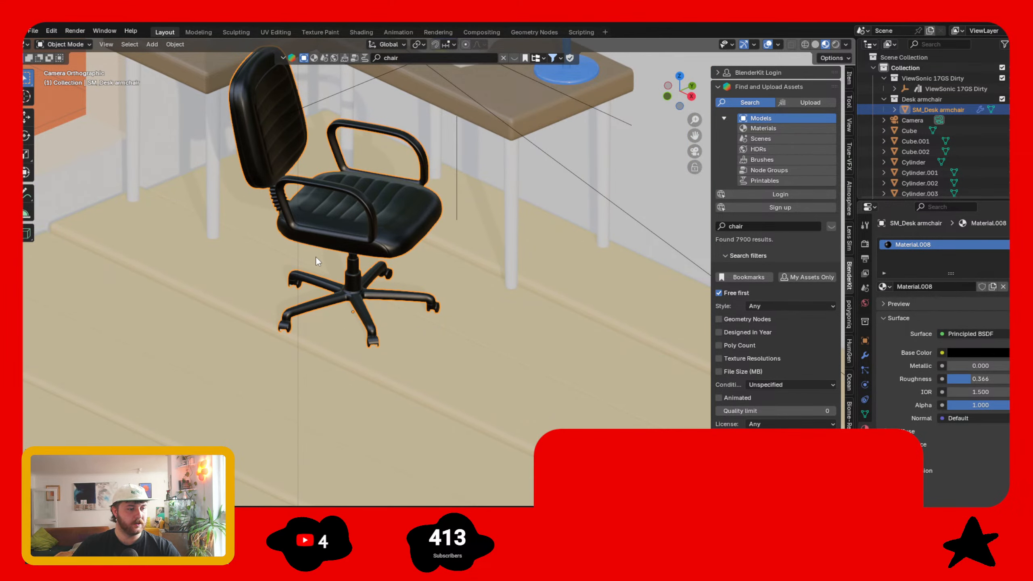
- Open the ViewSonic monitor's mesh for UV editing and examine its layout over the Monitor1a_Diffuse.jpg texture
scroll(366, 196, "down", 1)
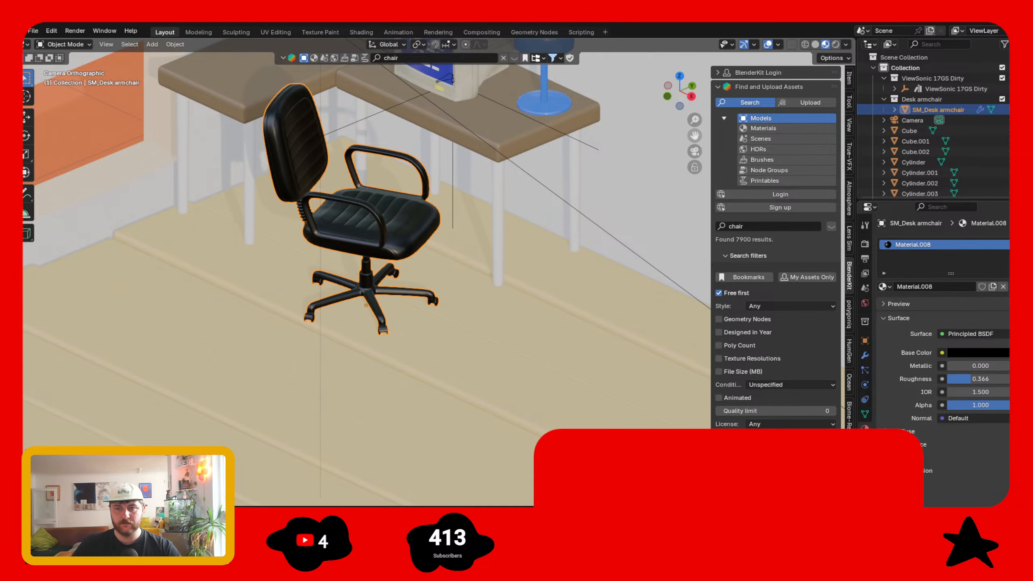
scroll(366, 196, "down", 3)
left_click(448, 212)
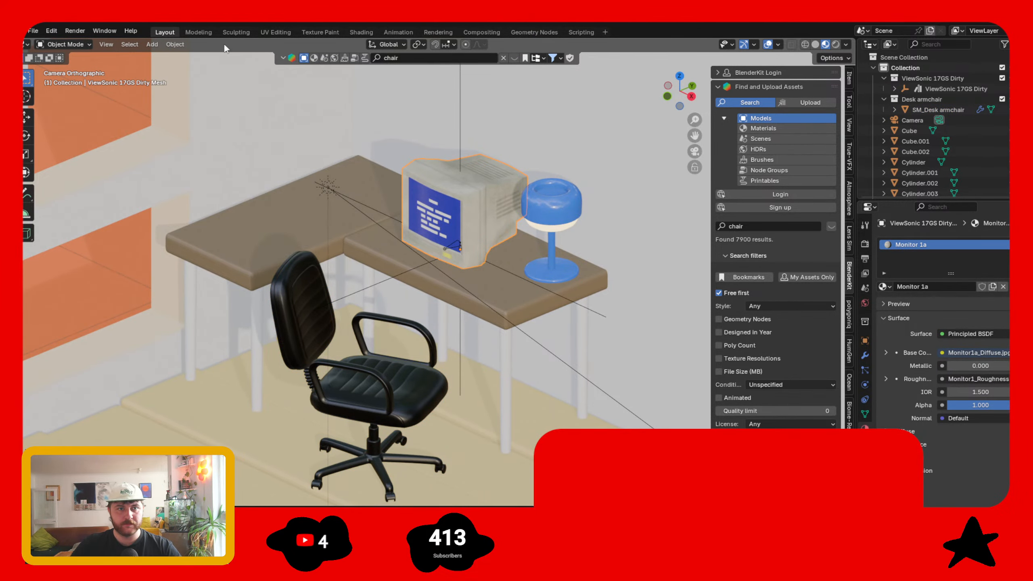
left_click(268, 32)
scroll(203, 301, "up", 10)
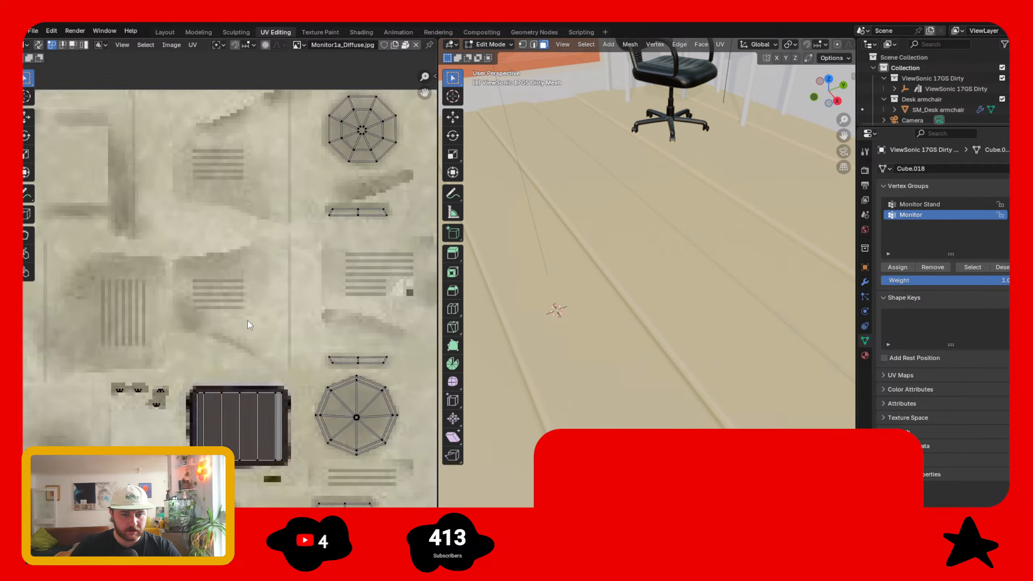
scroll(297, 389, "down", 3)
scroll(324, 360, "up", 4)
scroll(305, 279, "down", 5)
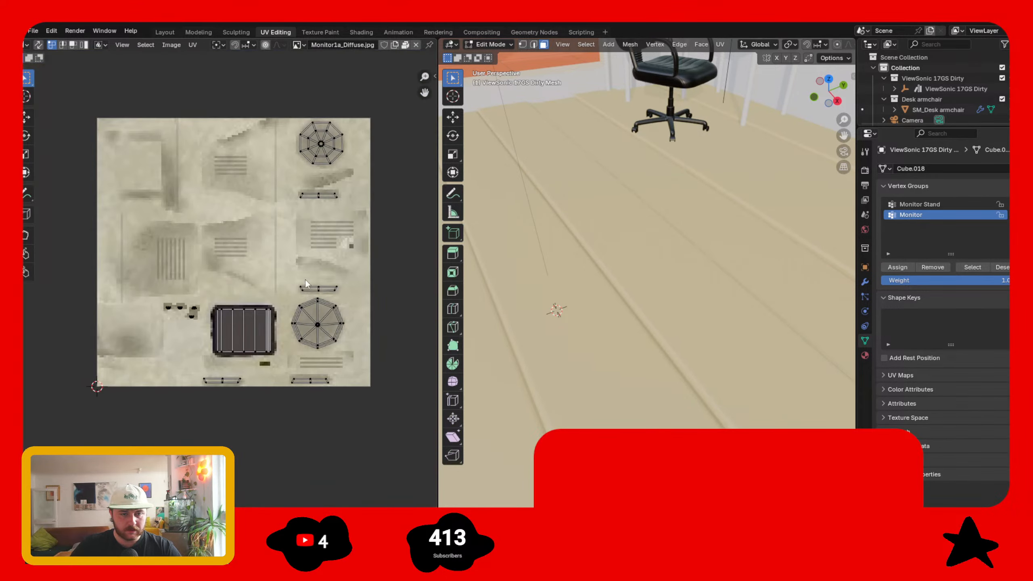
- Check the monitor mesh's Monitor Stand and Monitor vertex groups and its Monitor 1a material settings
left_click(934, 204)
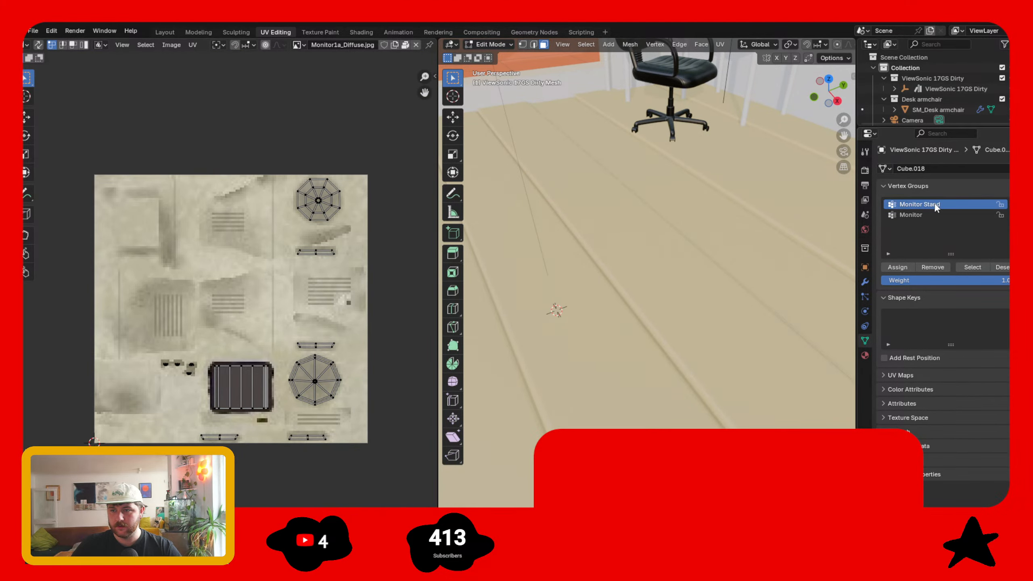
left_click(927, 215)
left_click(865, 355)
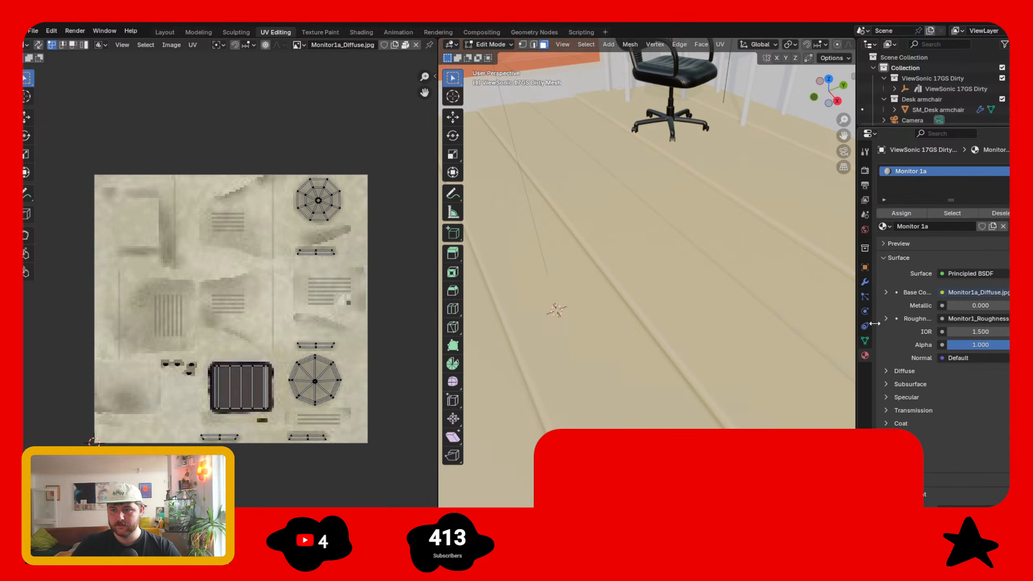
scroll(921, 189, "down", 4)
scroll(921, 237, "up", 3)
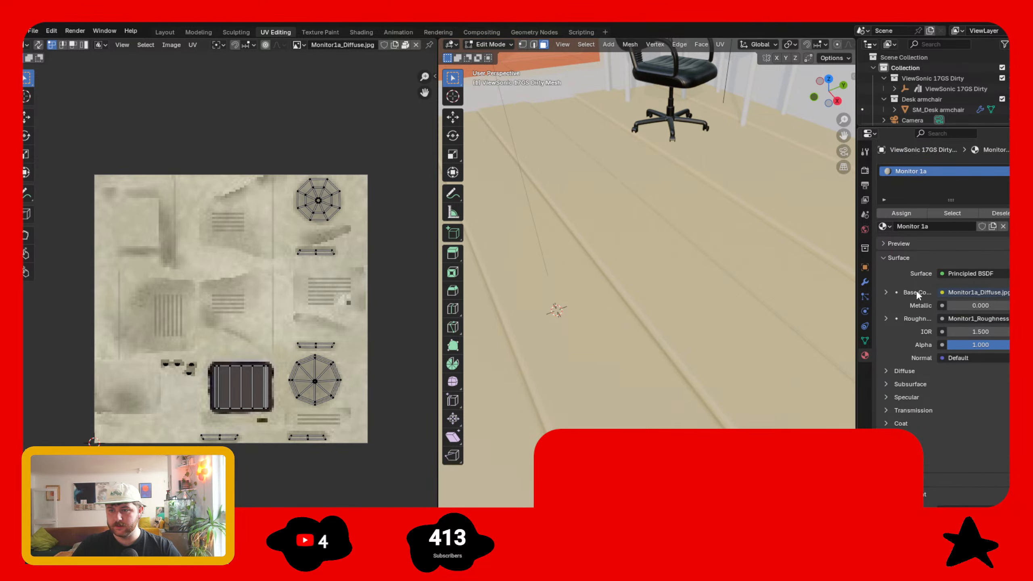
- Select individual faces of the monitor's screen in camera view to locate them on the diffuse texture
left_click(843, 152)
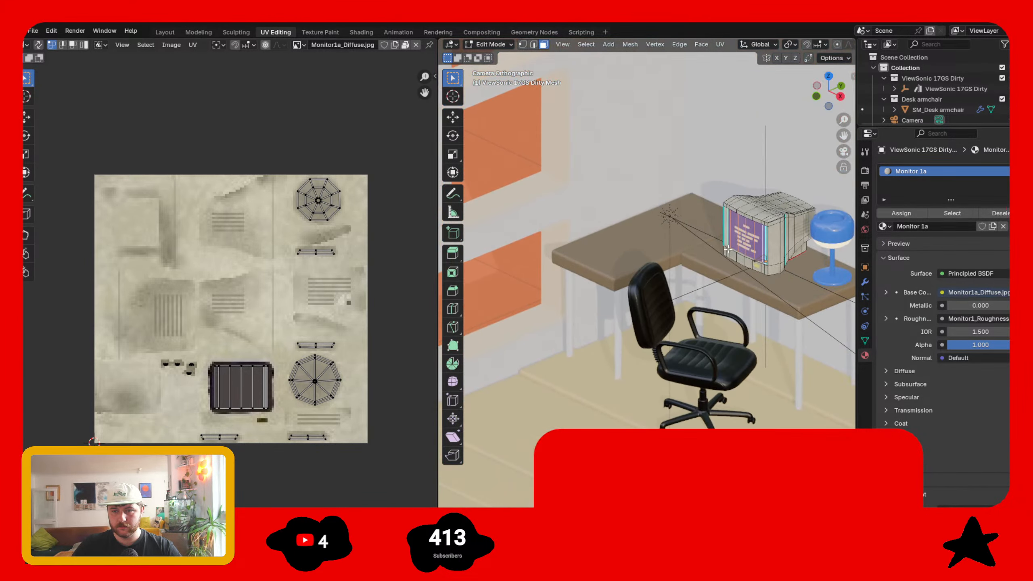
left_click(750, 236)
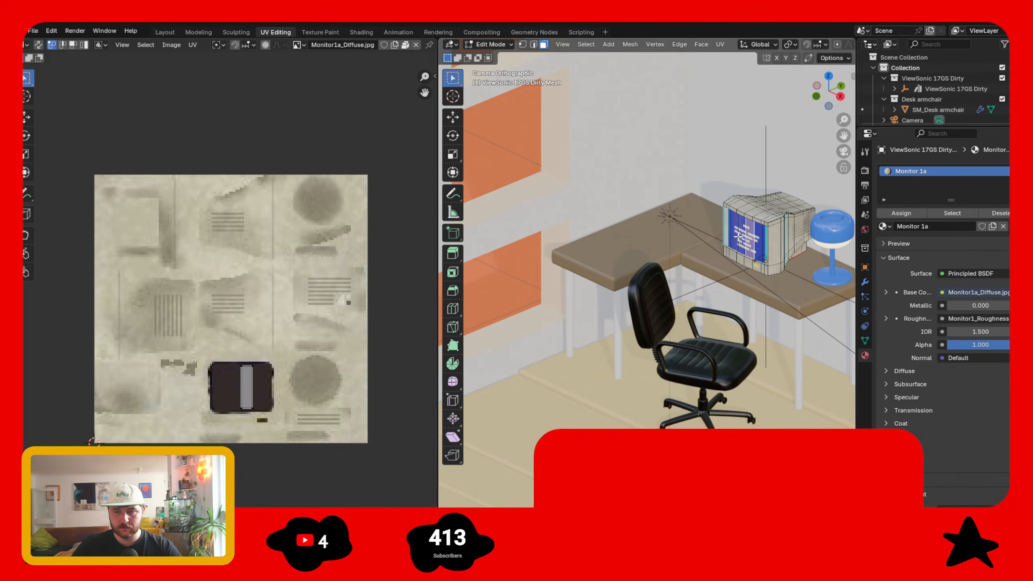
left_click(739, 236)
left_click(743, 239)
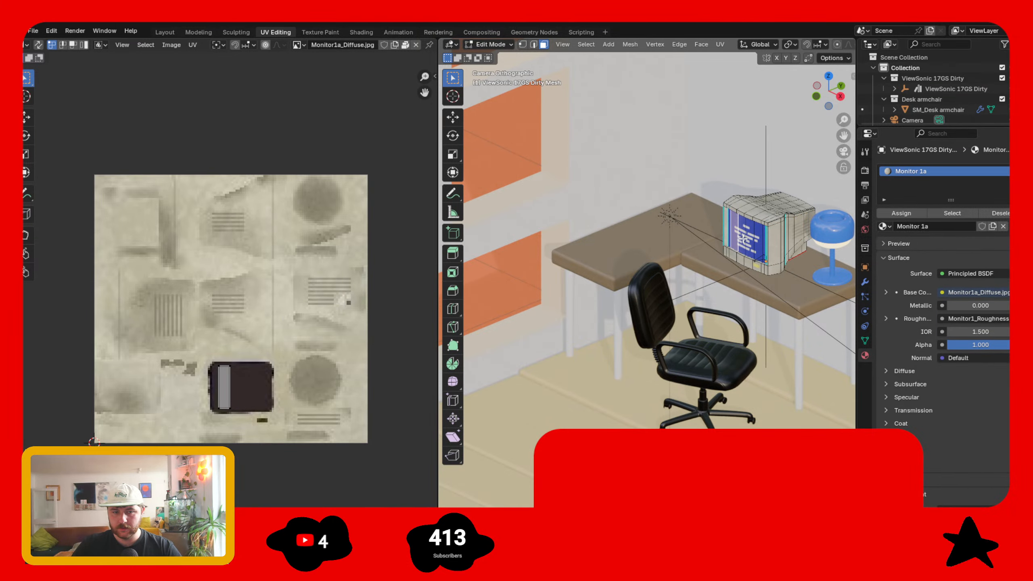
- Inspect the Monitor 1a shader nodes to find the image texture that drives the screen's emission
left_click(360, 32)
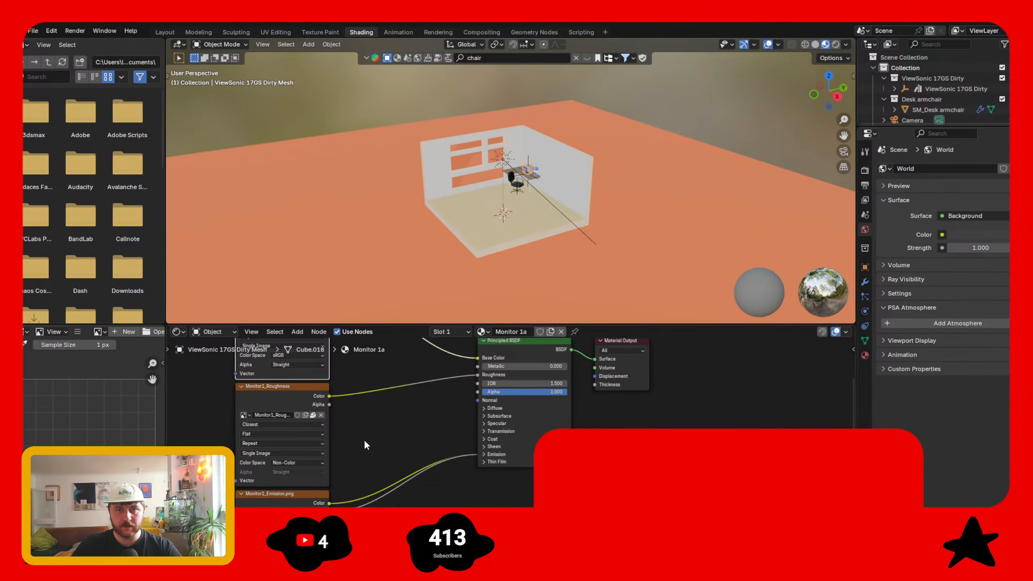
middle_click_drag(365, 441, 659, 494)
scroll(660, 397, "down", 6)
scroll(661, 397, "up", 7)
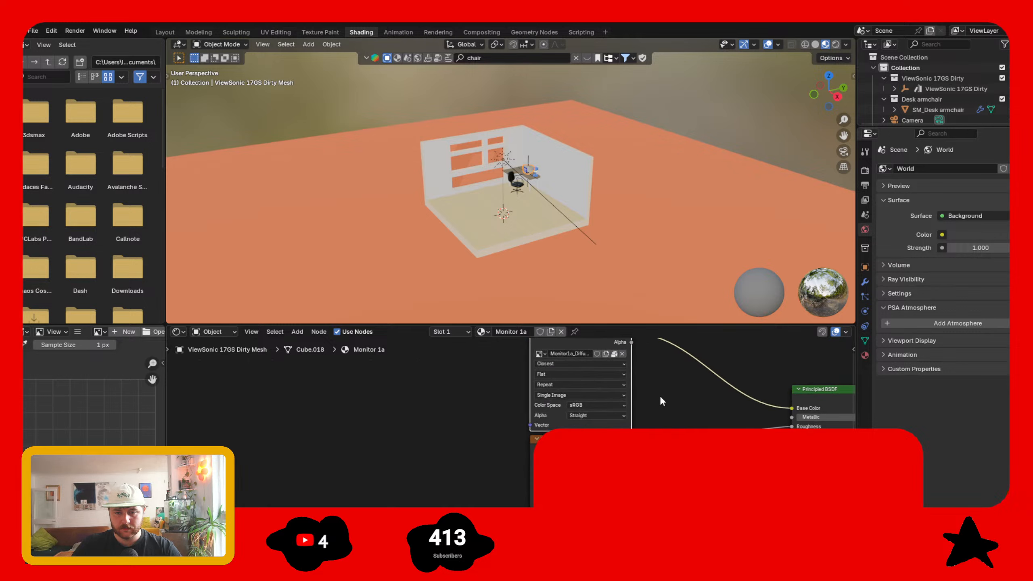
scroll(717, 389, "up", 2)
middle_click_drag(675, 406, 510, 408)
middle_click_drag(416, 462, 497, 372)
scroll(497, 371, "up", 2)
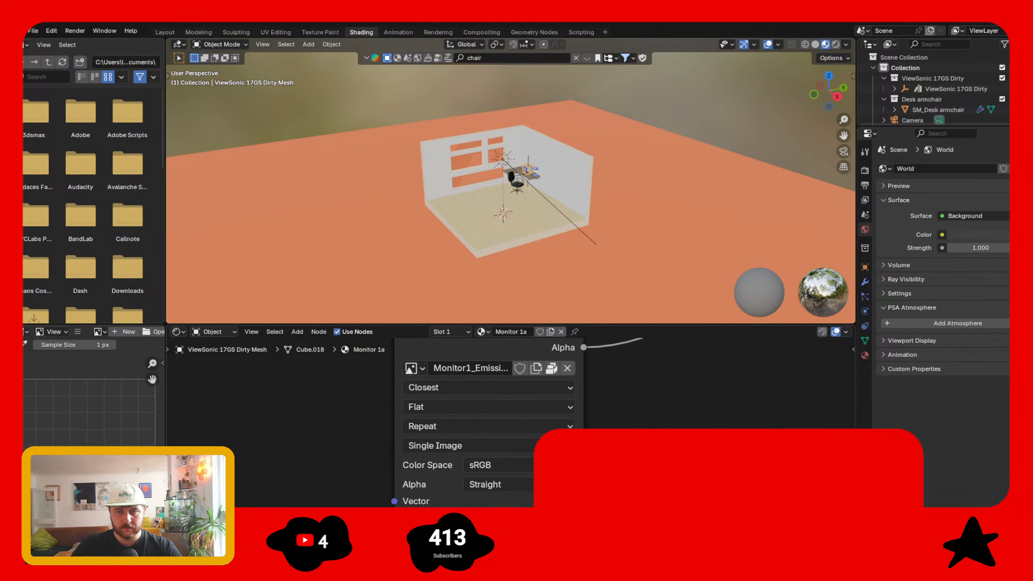
- Display the Monitor1_Emission.png image behind the monitor's UVs and frame its blue screen area
left_click(274, 32)
left_click(301, 45)
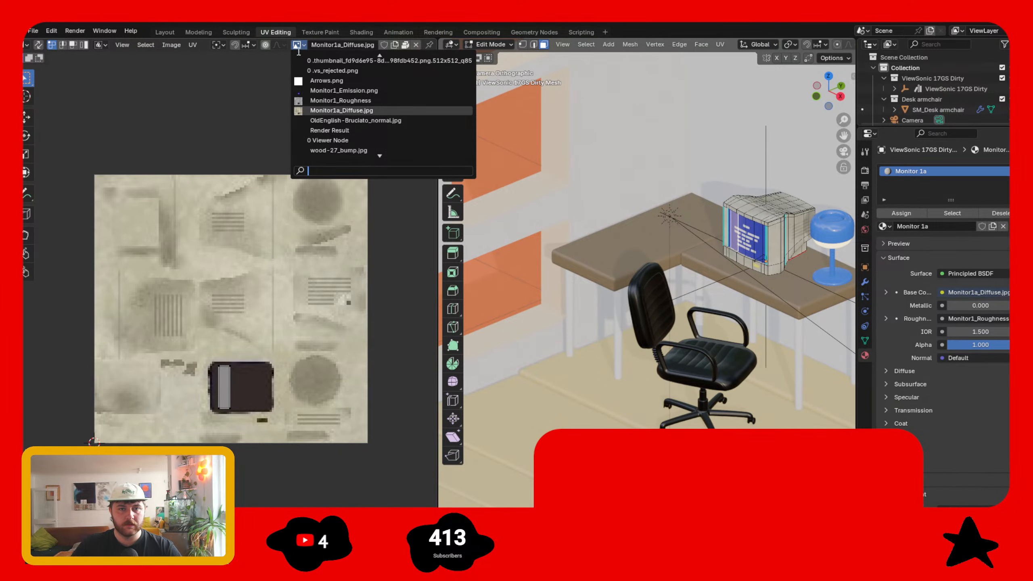
left_click(321, 91)
scroll(258, 456, "up", 5)
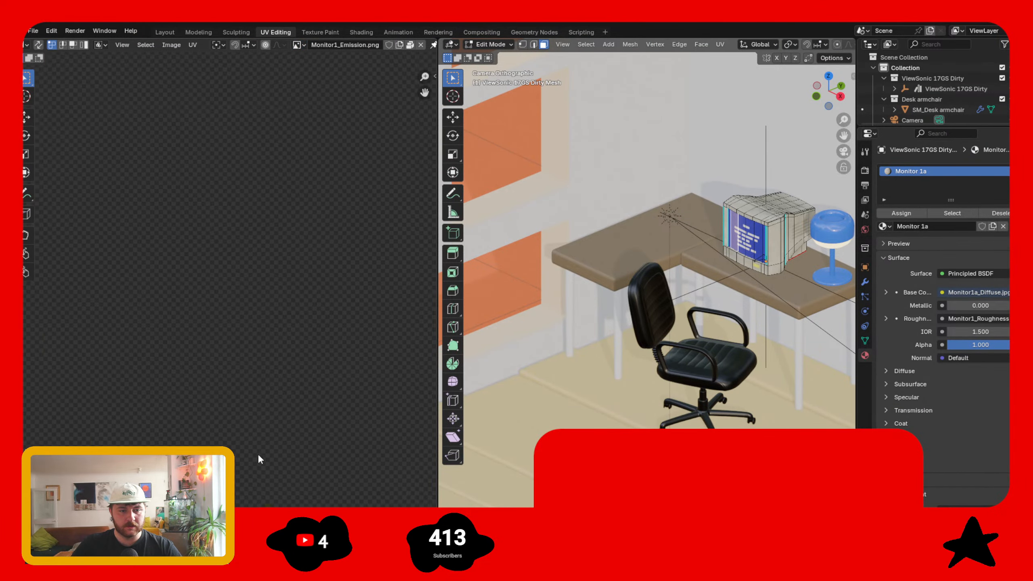
middle_click_drag(316, 339, 288, 299)
scroll(289, 300, "up", 1)
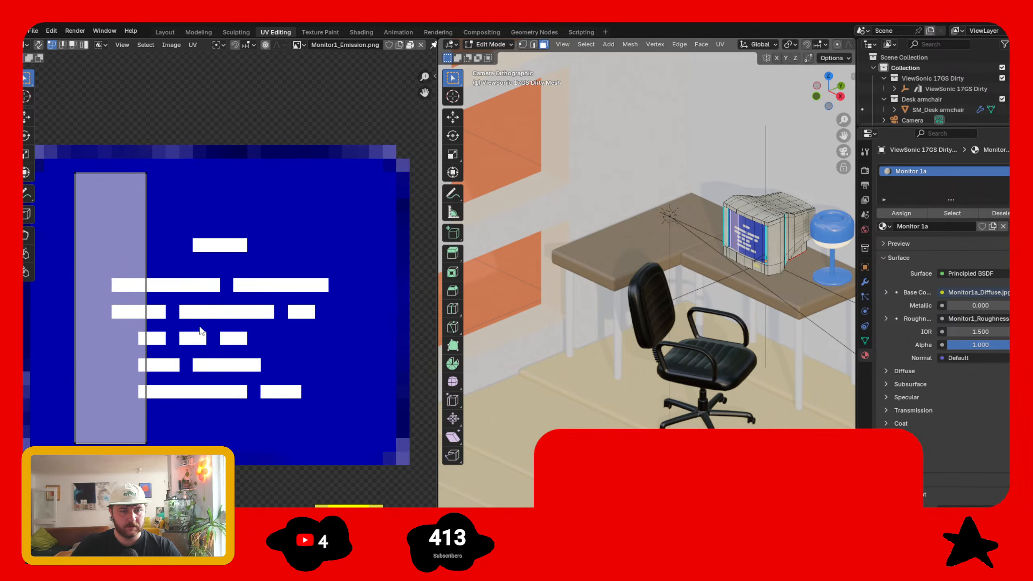
- Examine the screen area's placement within the emission image and clear the face selection on the monitor
scroll(202, 335, "down", 1)
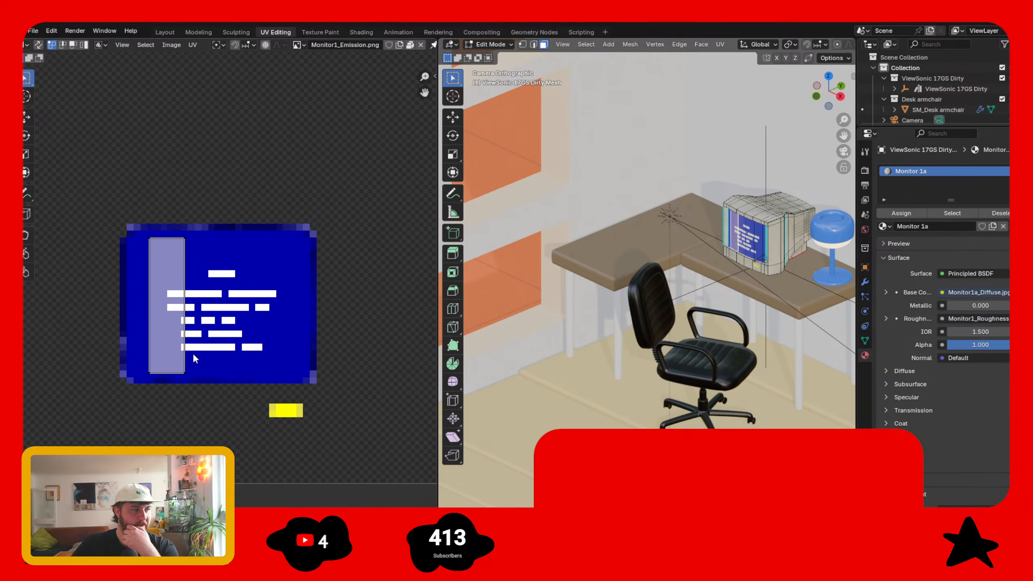
scroll(180, 332, "down", 6)
scroll(177, 317, "up", 3)
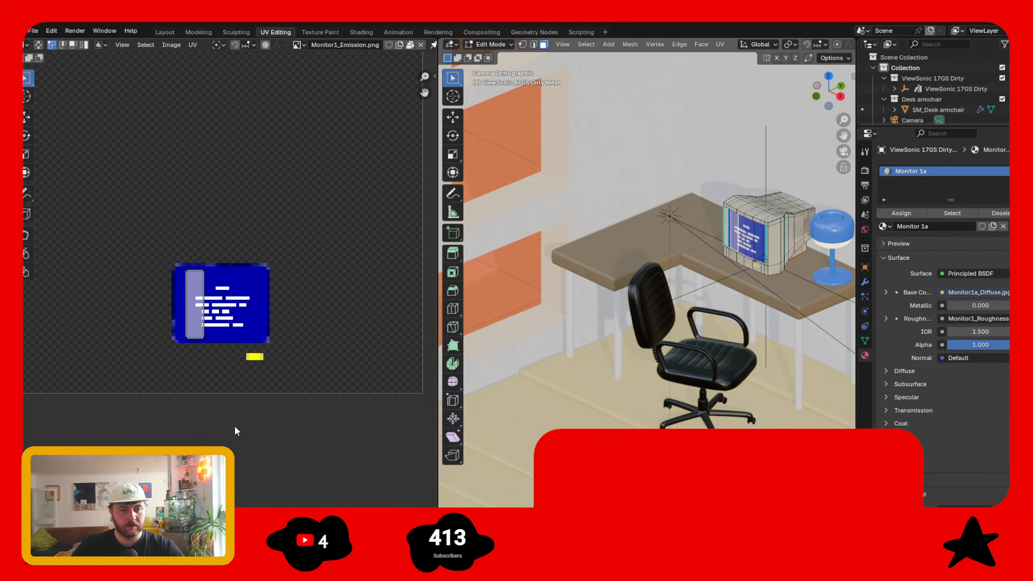
middle_click_drag(234, 426, 307, 432)
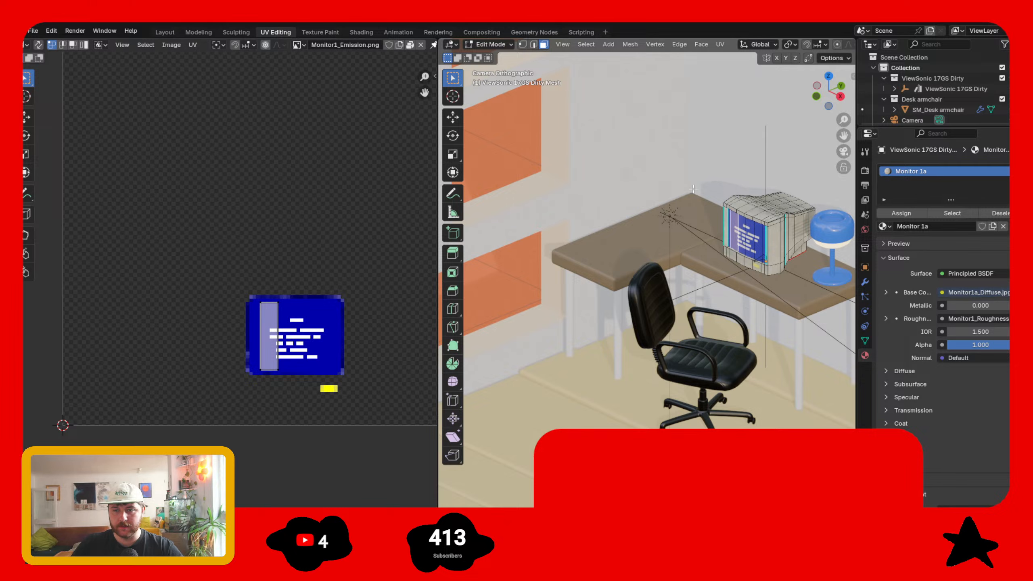
left_click(694, 210)
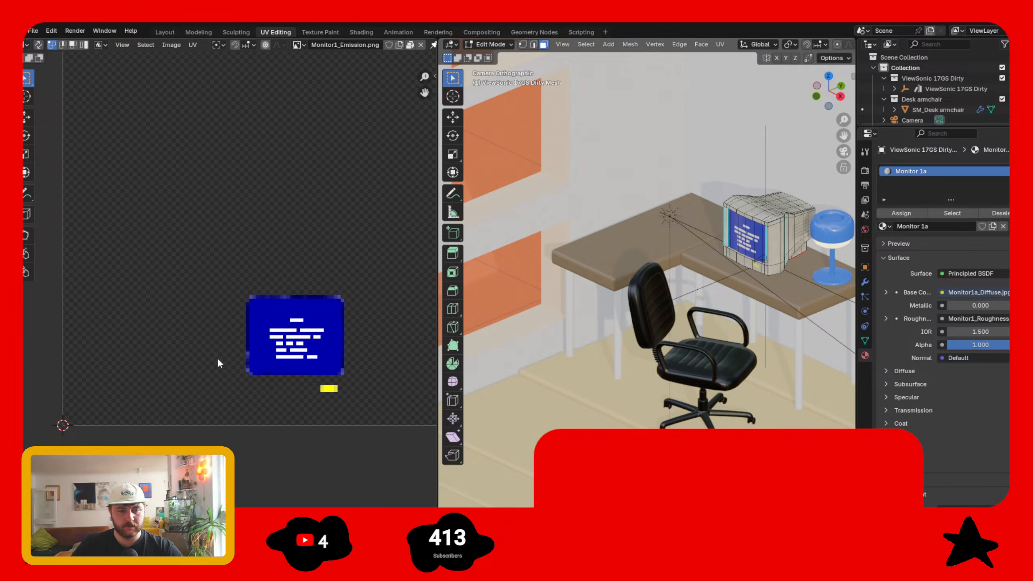
scroll(268, 339, "up", 2)
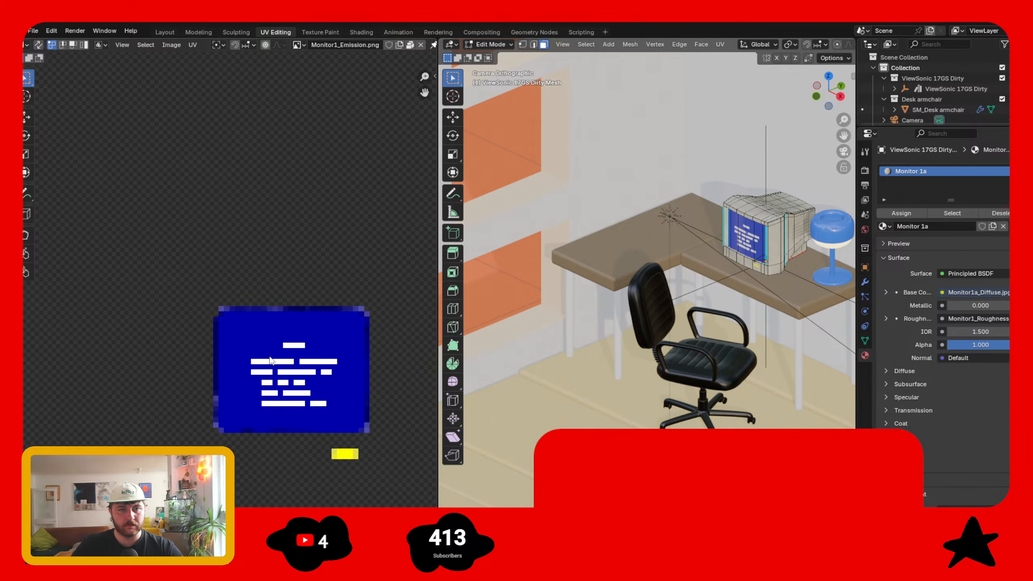
scroll(274, 366, "down", 5)
scroll(262, 352, "up", 2)
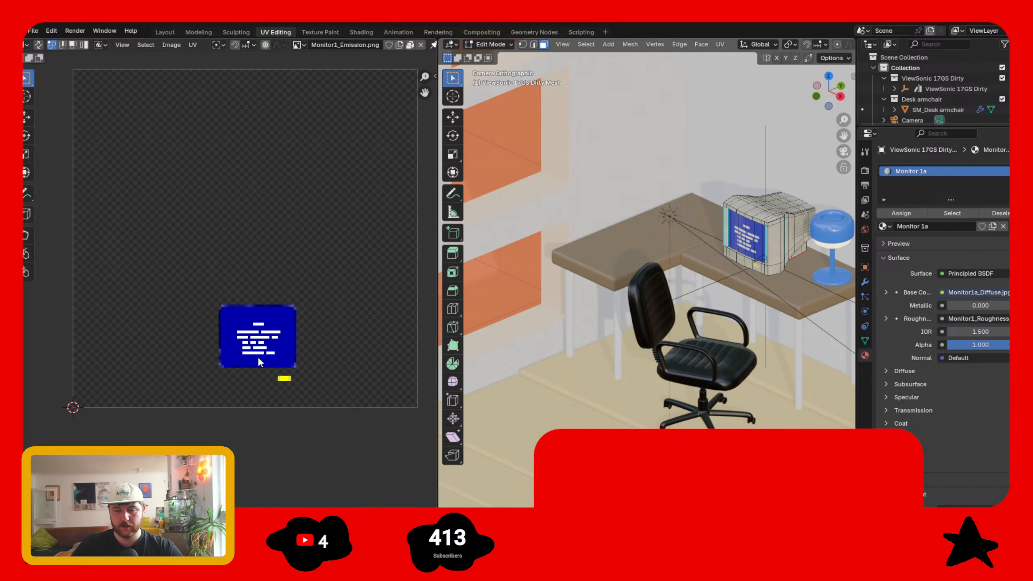
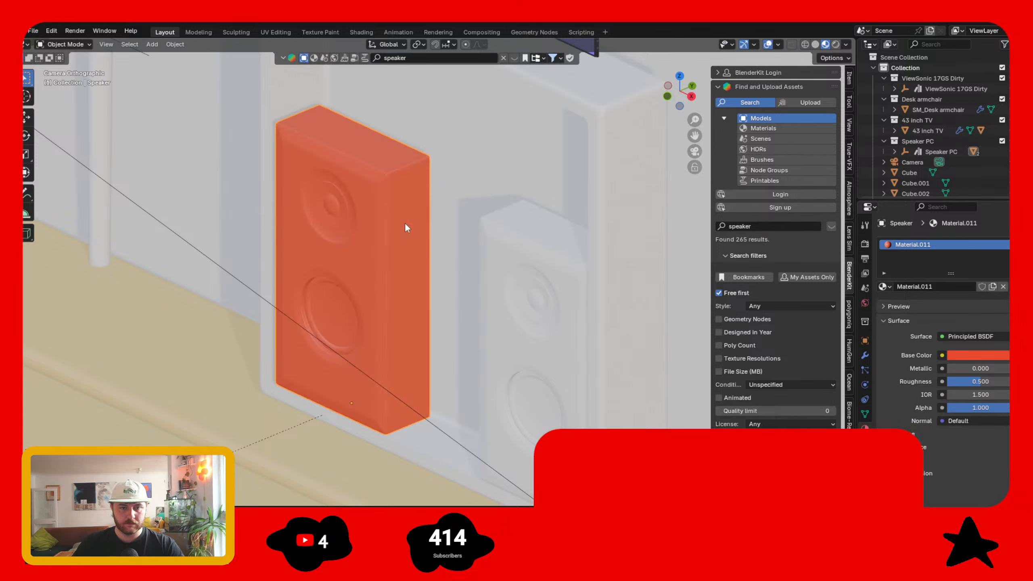
- Try to copy the first speaker's red material to the white speaker beside it
left_click(74, 45)
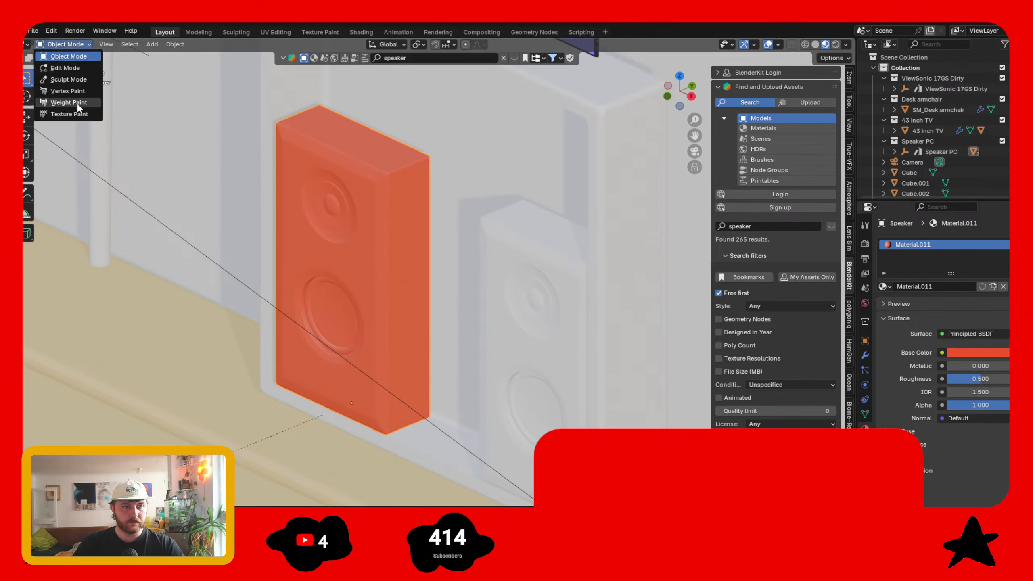
left_click(537, 280)
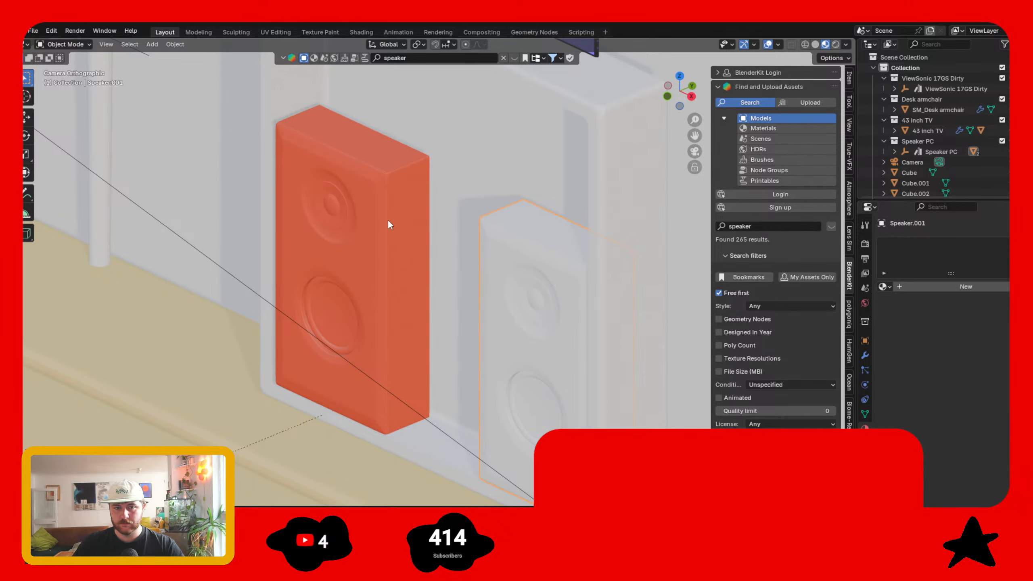
left_click(388, 226, "shift")
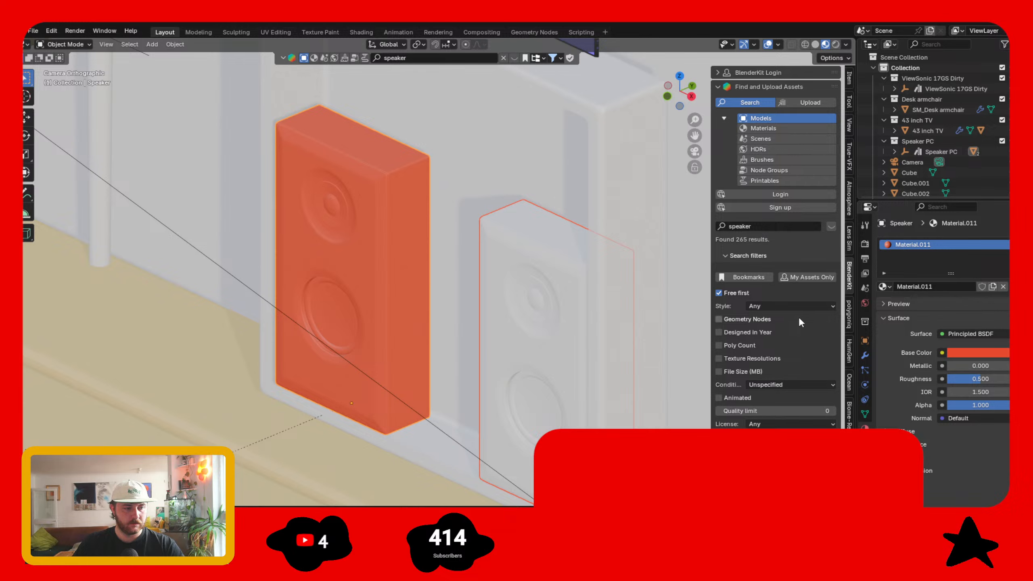
left_click(1004, 268)
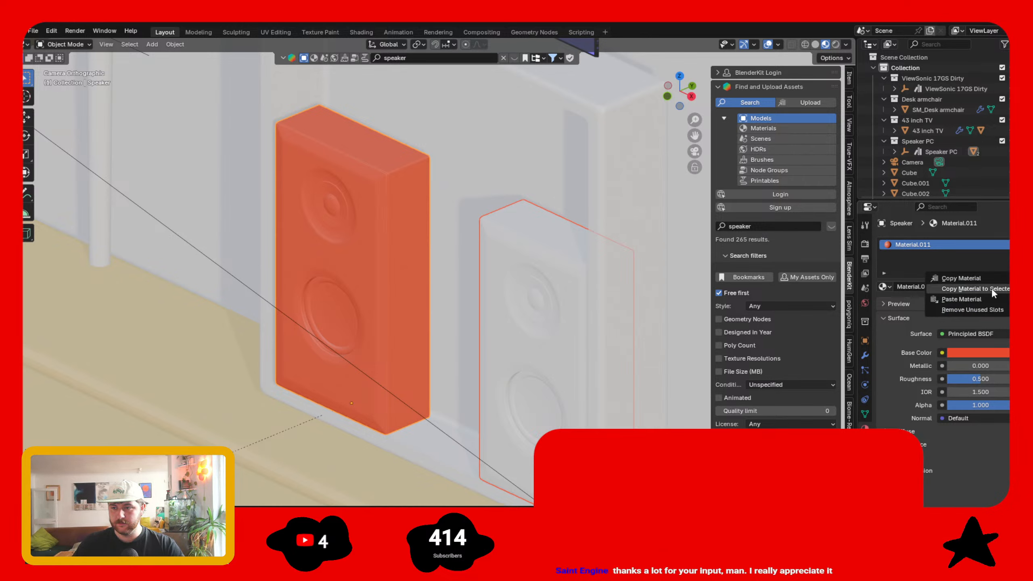
left_click(974, 296)
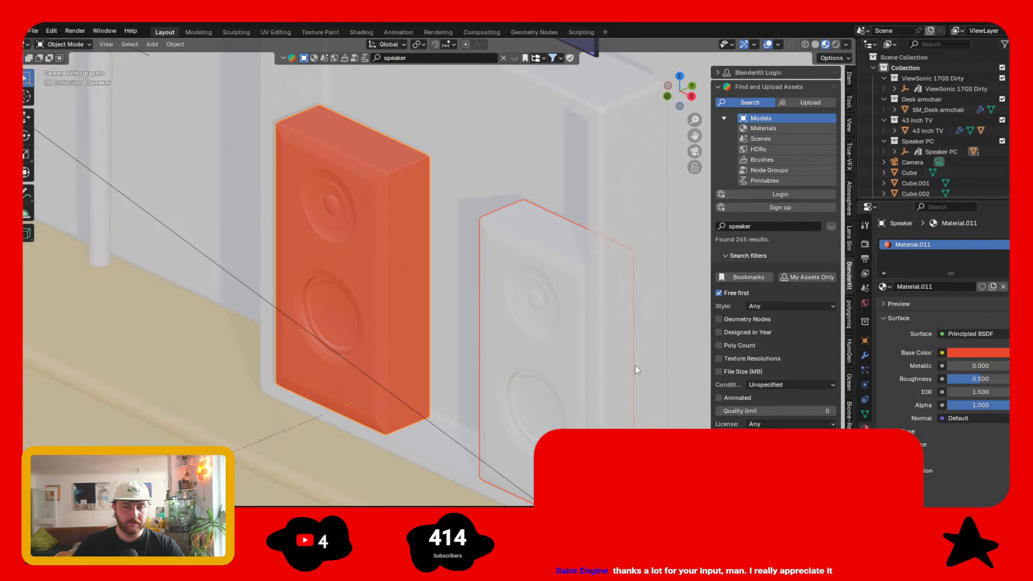
- Select the white speaker with the red speaker as the active object and copy the red material to it
left_click(386, 232)
left_click(552, 305)
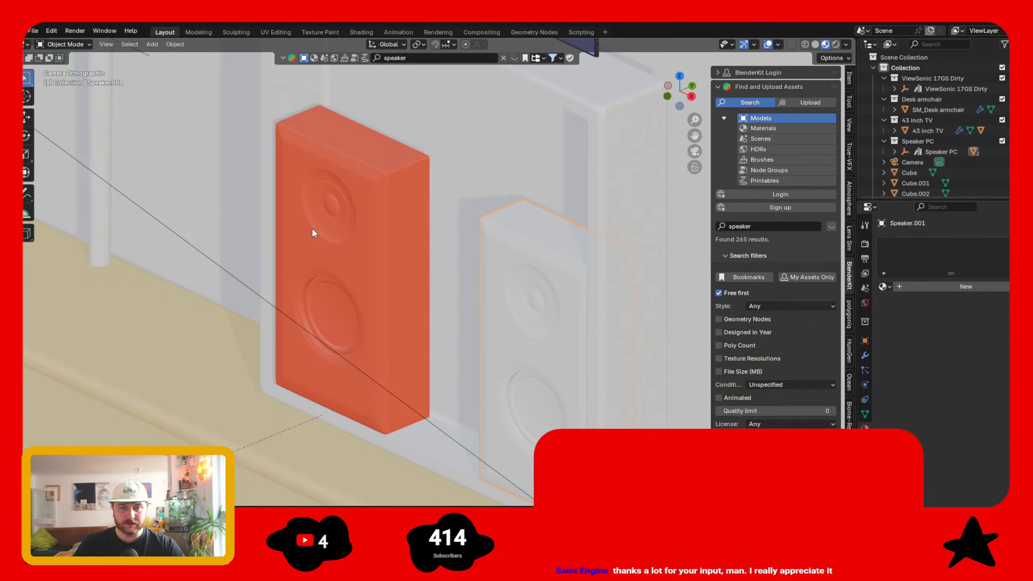
left_click(386, 259, "shift")
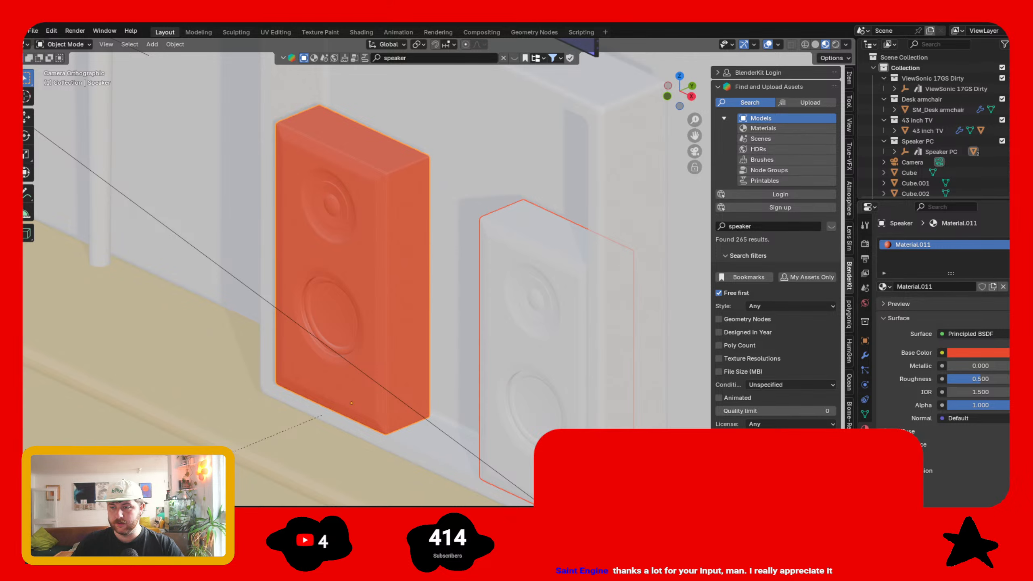
left_click(1026, 268)
left_click(964, 288)
left_click(512, 359)
- Copy the desktop's brown material to the TV cabinet that holds the speakers
scroll(511, 359, "down", 7)
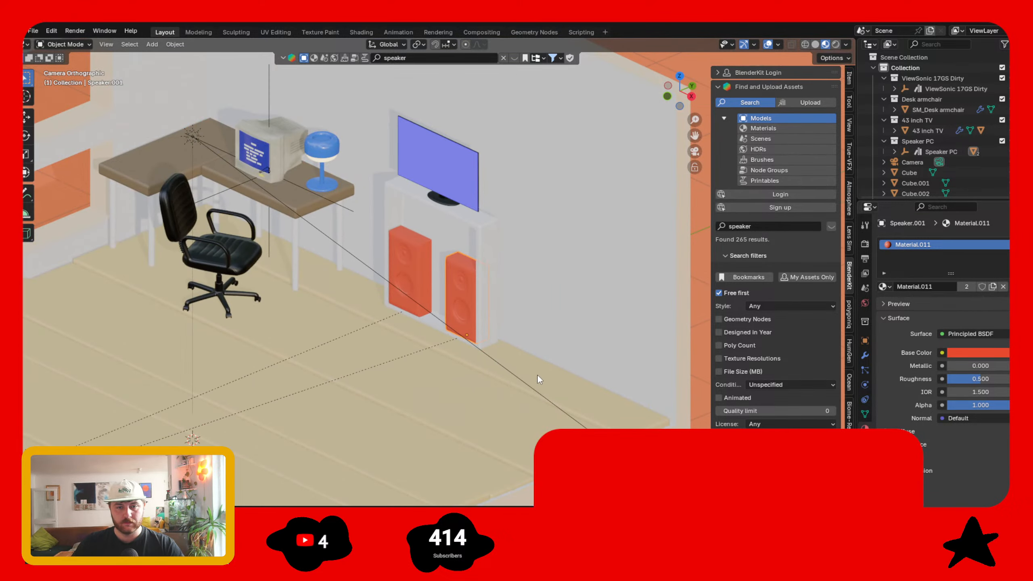
scroll(538, 380, "down", 2)
scroll(542, 376, "up", 3)
left_click(441, 272)
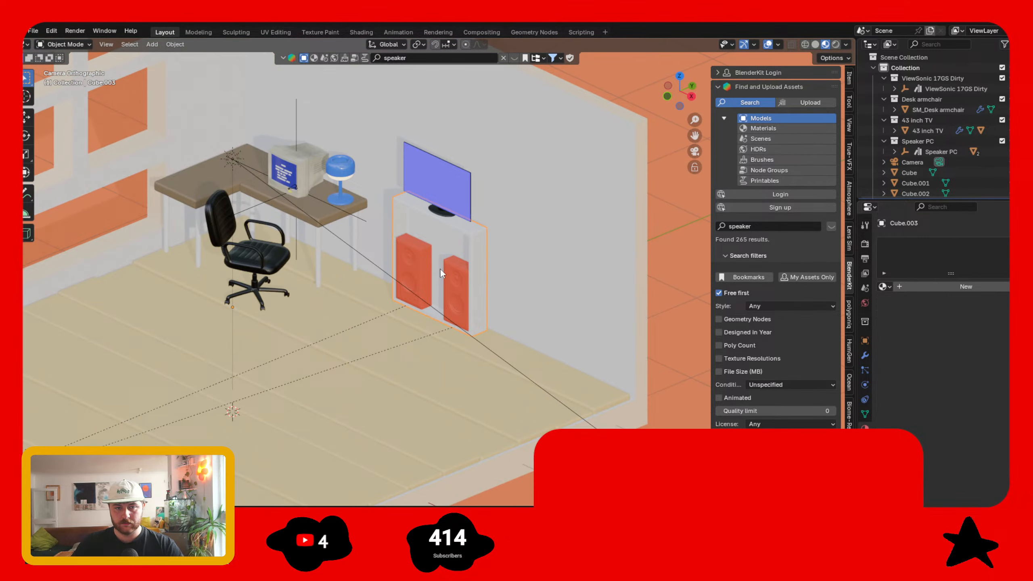
left_click(312, 210, "shift")
left_click(1027, 269)
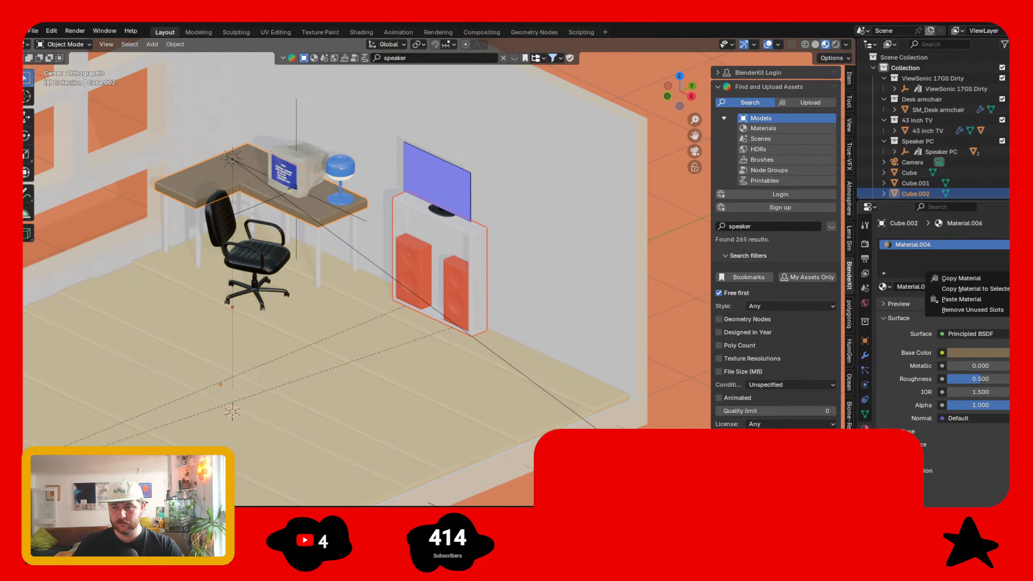
left_click(975, 289)
left_click(671, 237)
scroll(407, 239, "up", 5)
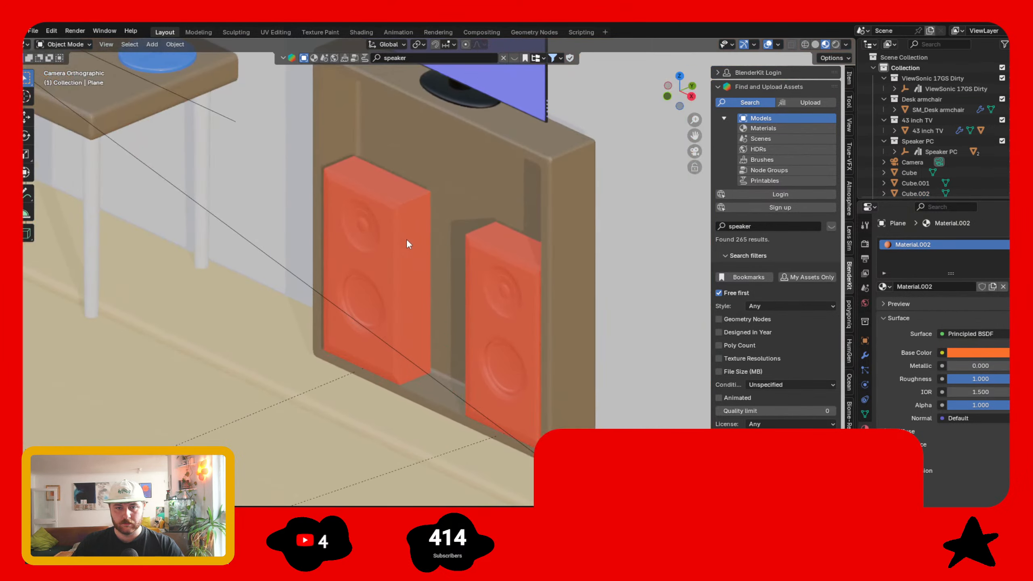
scroll(407, 238, "down", 3)
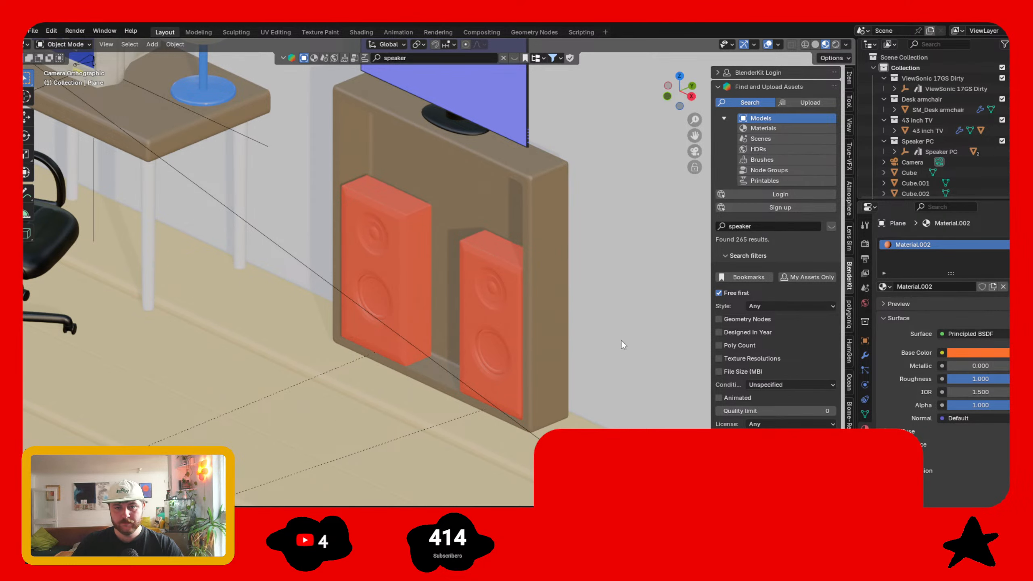
- Check the office scene in rendered shading and return the viewport to material preview
scroll(602, 337, "down", 2)
scroll(479, 290, "up", 3)
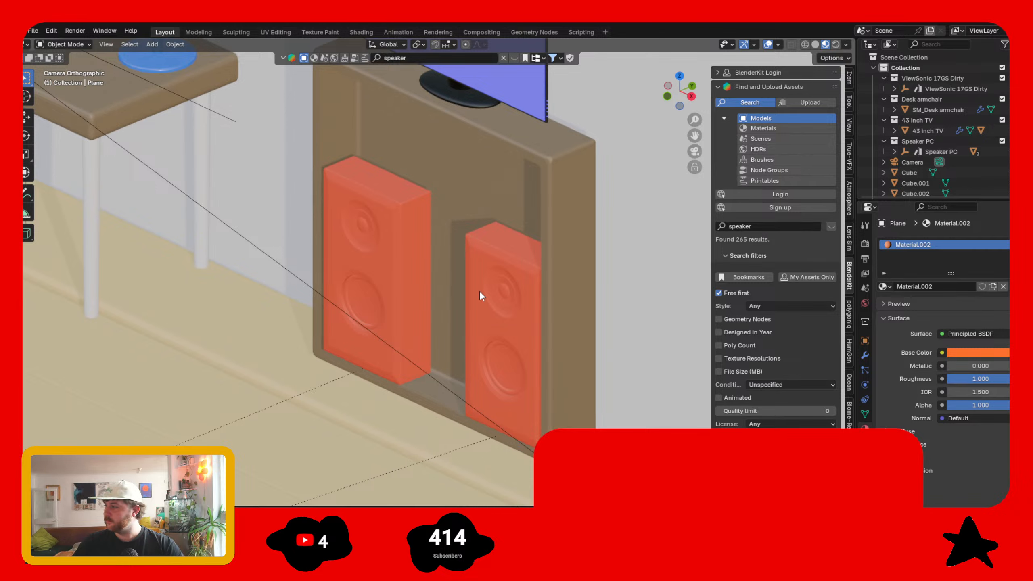
scroll(479, 291, "down", 5)
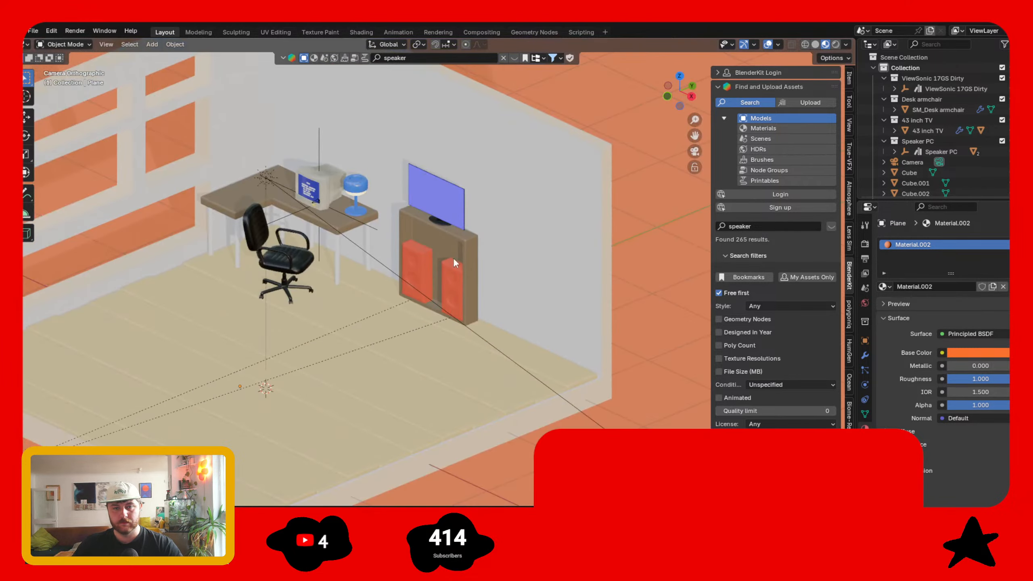
mouse_move(695, 135)
left_mouse_down()
mouse_move(849, 154)
mouse_move(828, 143)
mouse_move(797, 149)
left_mouse_up()
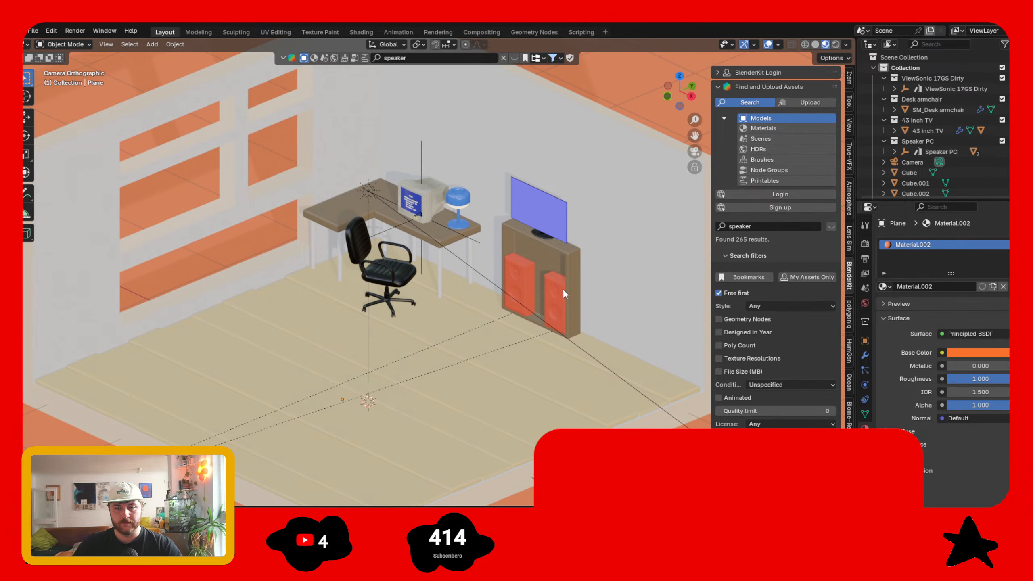
key("z")
key("Escape")
key("z")
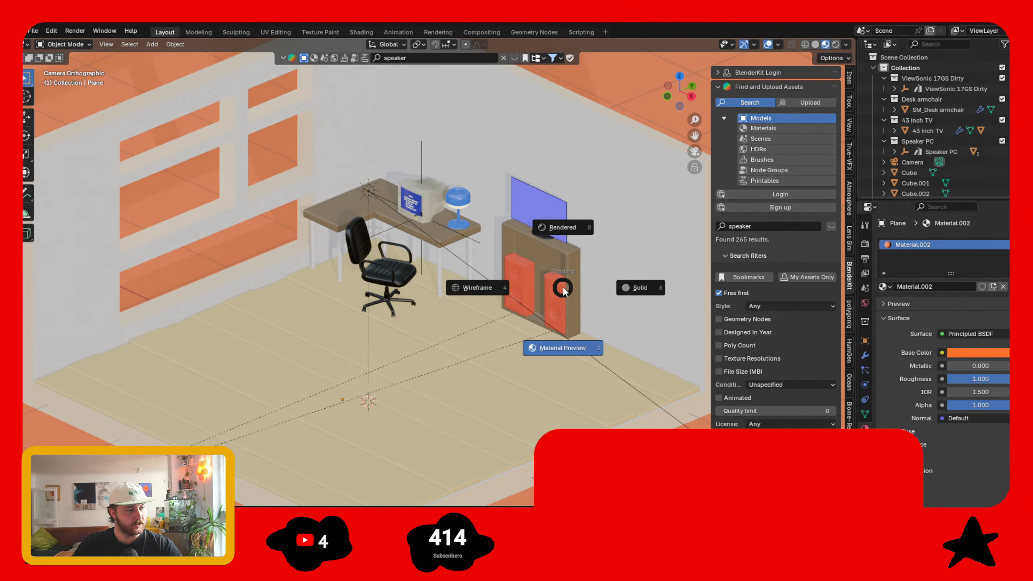
key("Escape")
key("z")
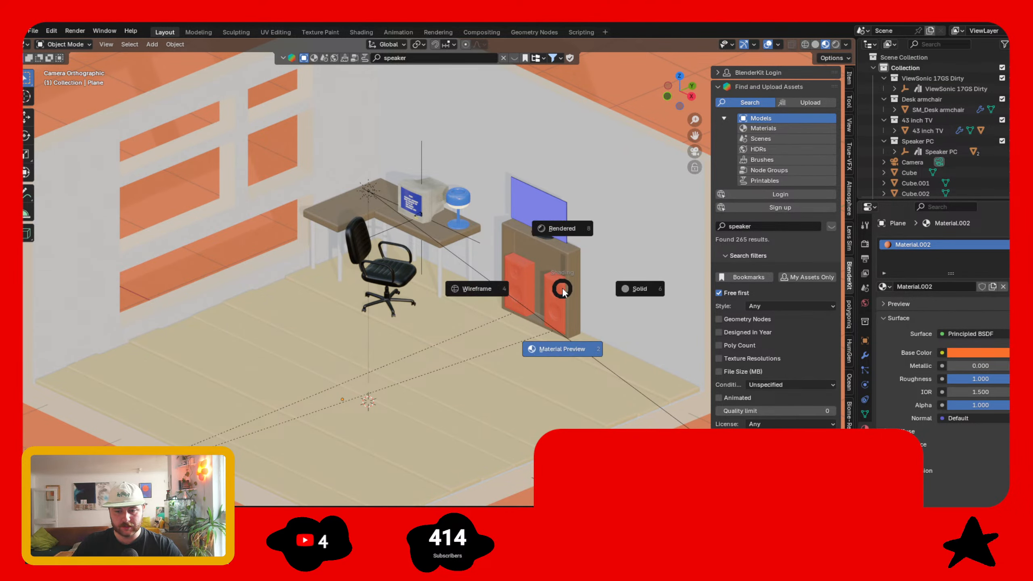
left_click(572, 233)
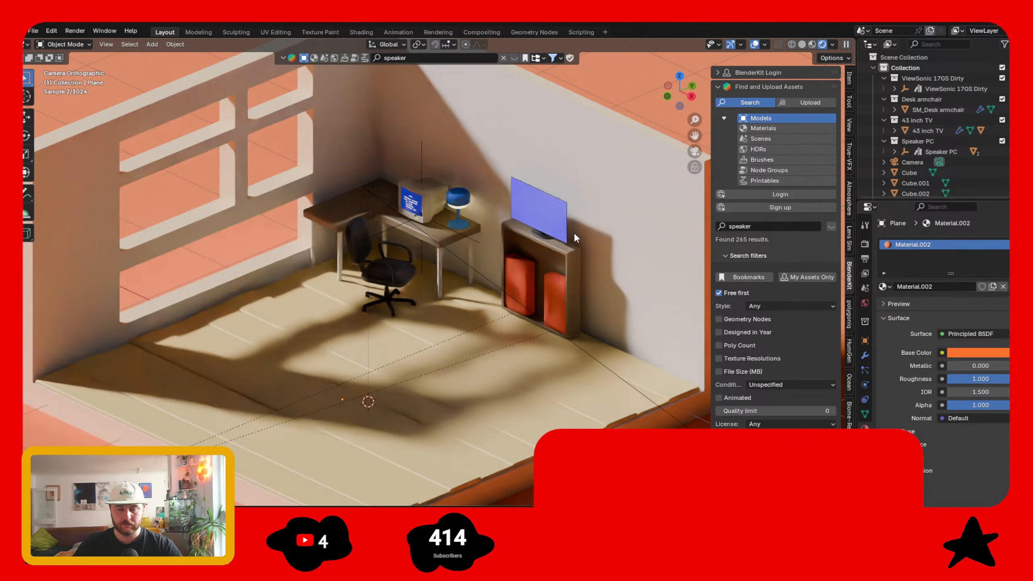
key("z")
left_click(482, 322)
- Open the mesh of the speaker nearest the desk for editing in front view with the Circle Select tool
scroll(544, 300, "up", 4)
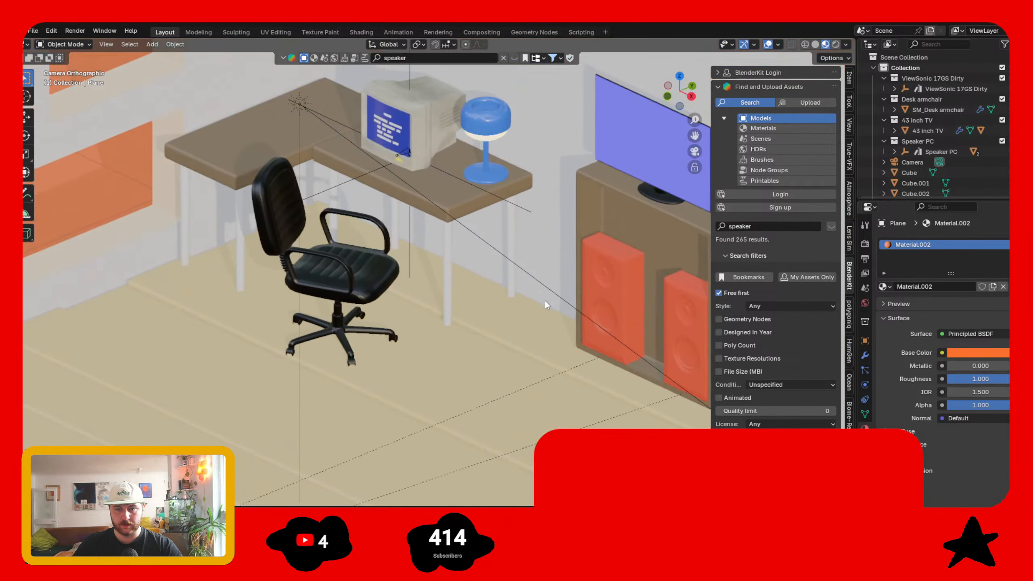
left_click(614, 269)
left_click(695, 151)
middle_click_drag(526, 297, 579, 258)
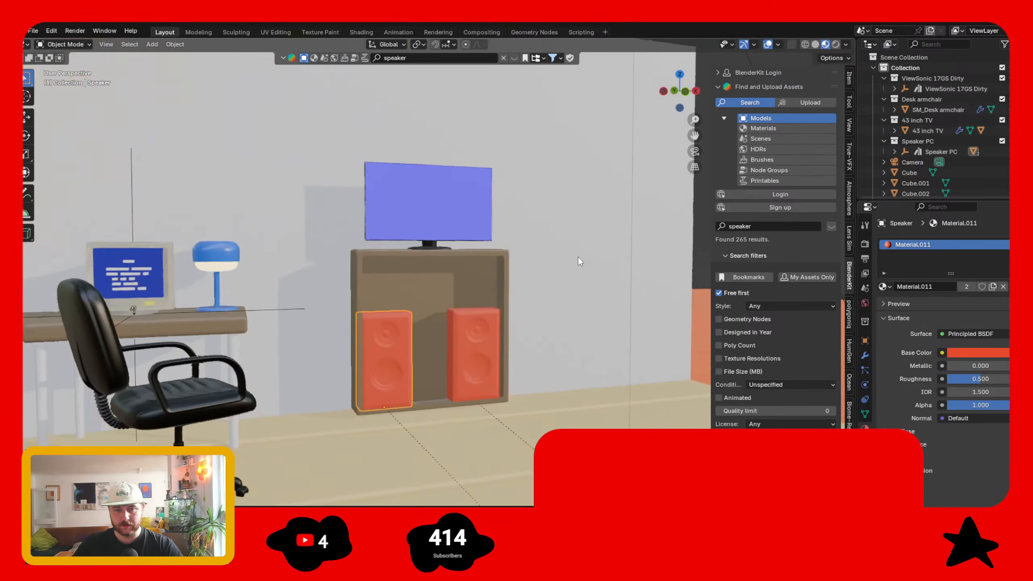
key("Tab")
scroll(652, 140, "up", 4)
left_click(685, 90)
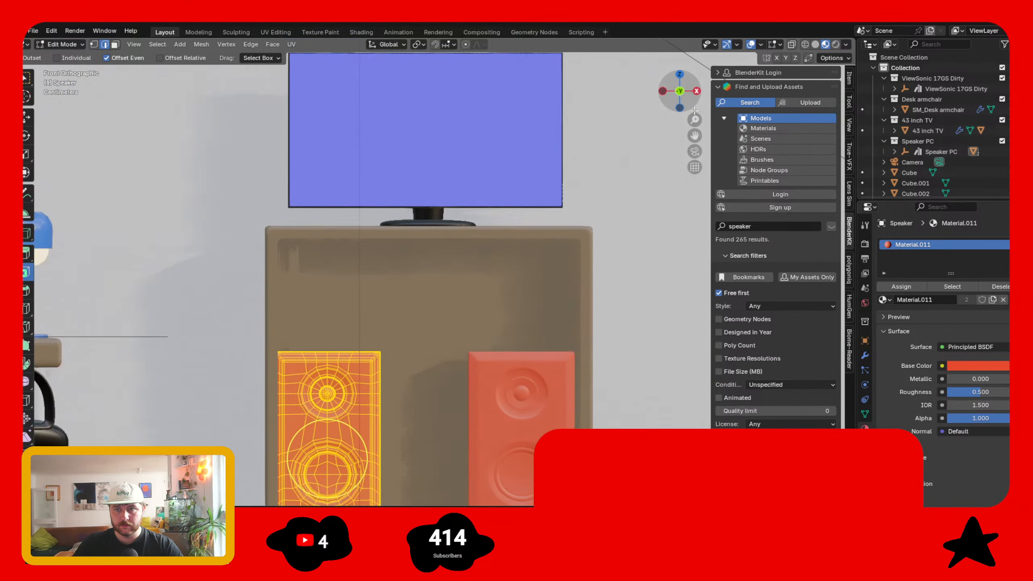
scroll(463, 313, "up", 4)
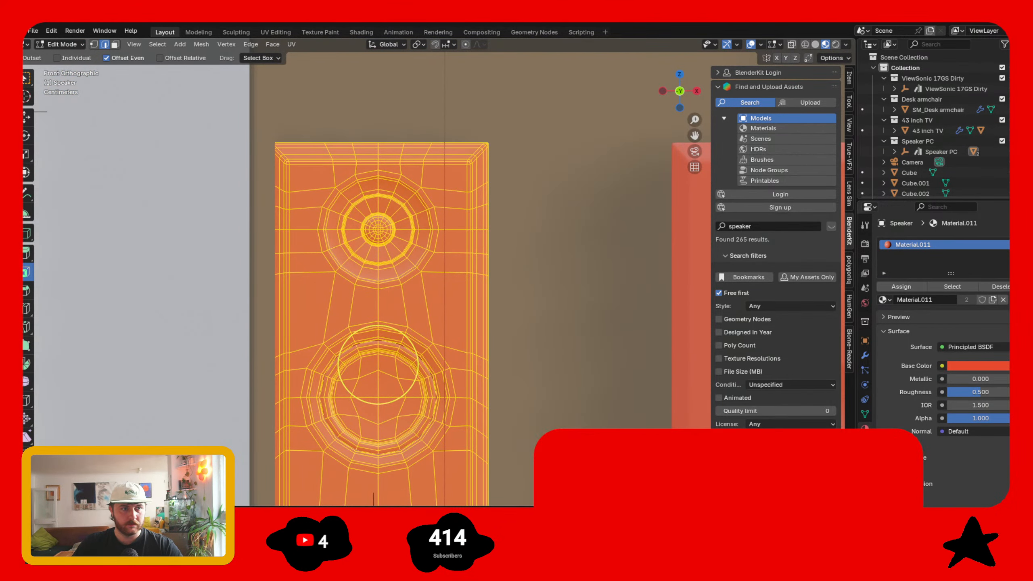
left_click(27, 77)
left_click(63, 124)
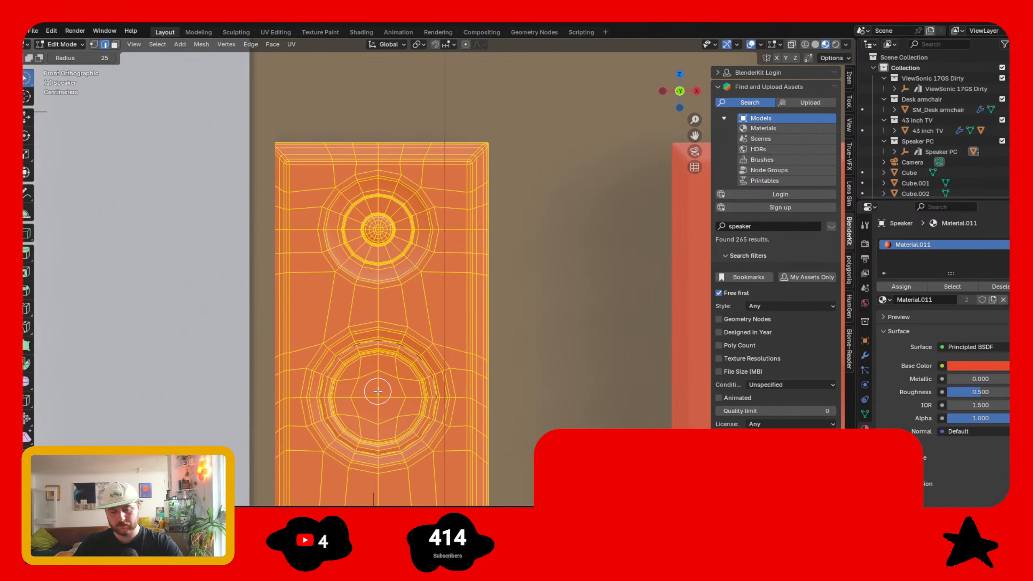
scroll(378, 391, "down", 4)
scroll(380, 388, "up", 4)
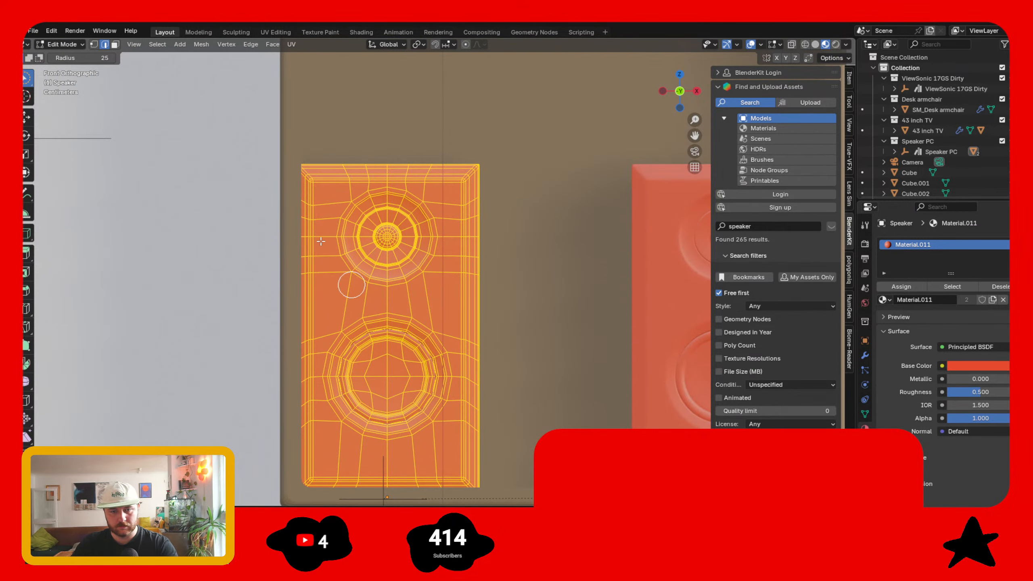
- Circle-select the faces of the speaker's lower cone in face mode, using a radius of 63 and a wider one of 108
left_click_drag(81, 57, 101, 57)
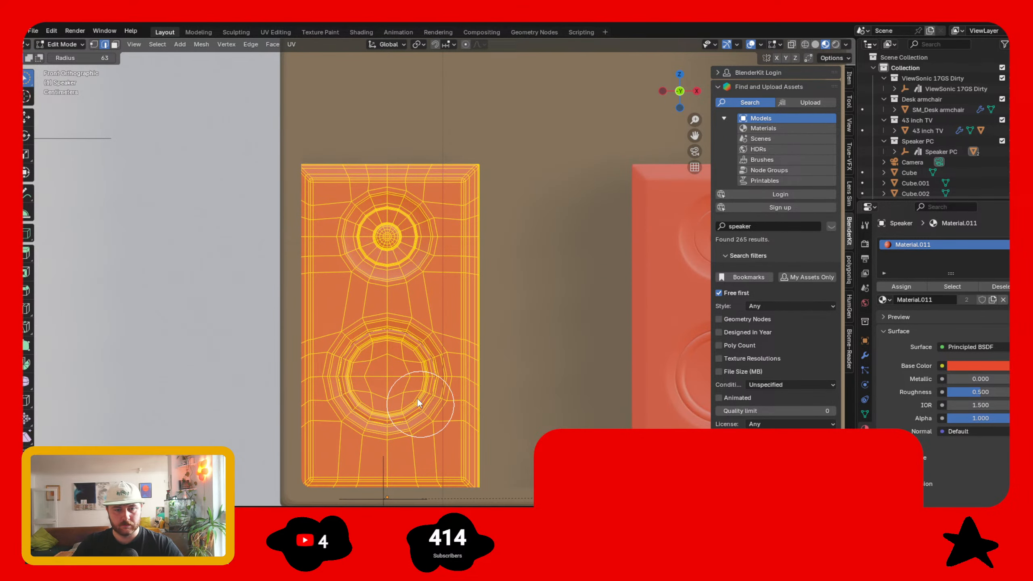
left_click(386, 377)
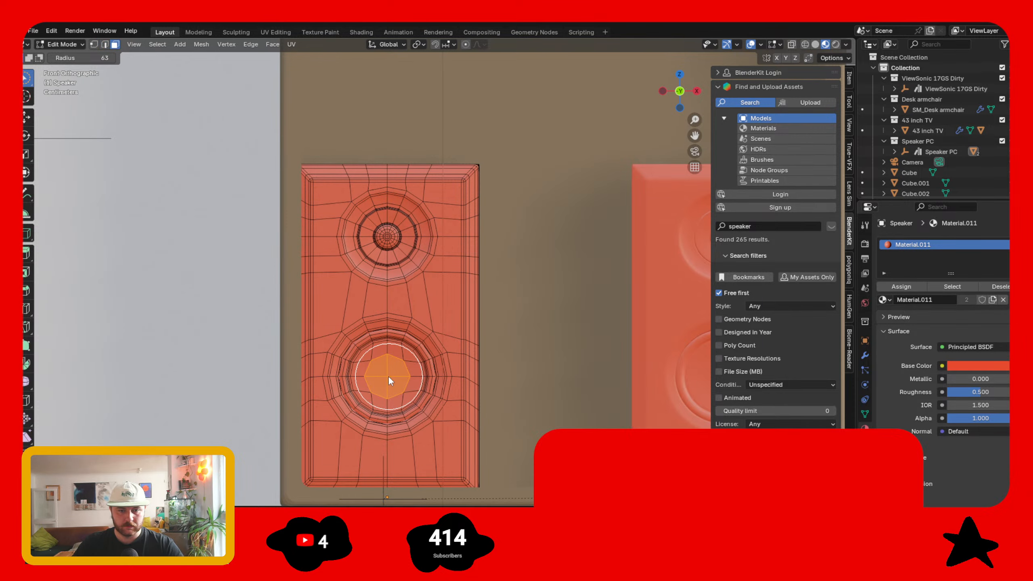
middle_click_drag(464, 390, 407, 387)
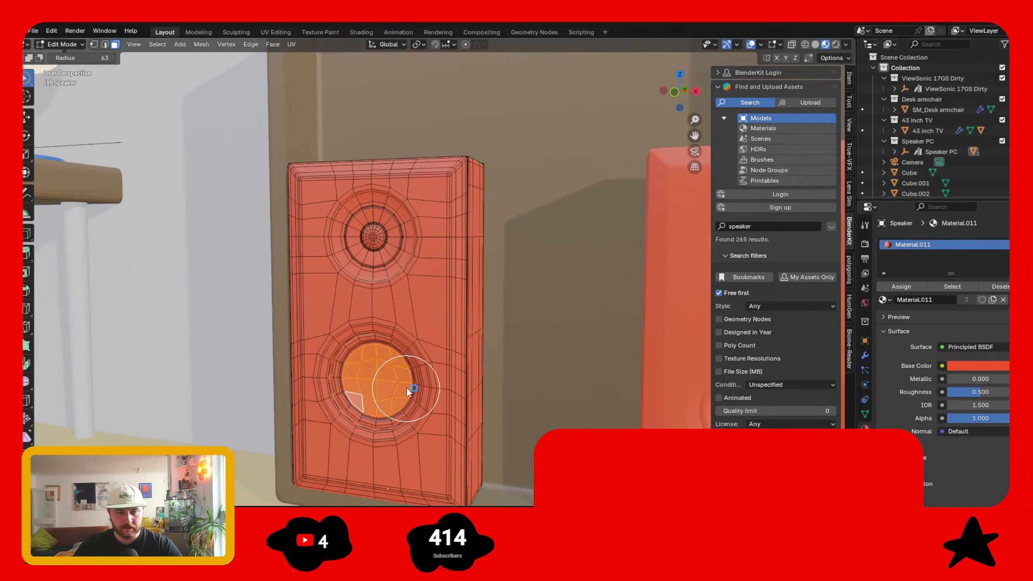
left_click(675, 92)
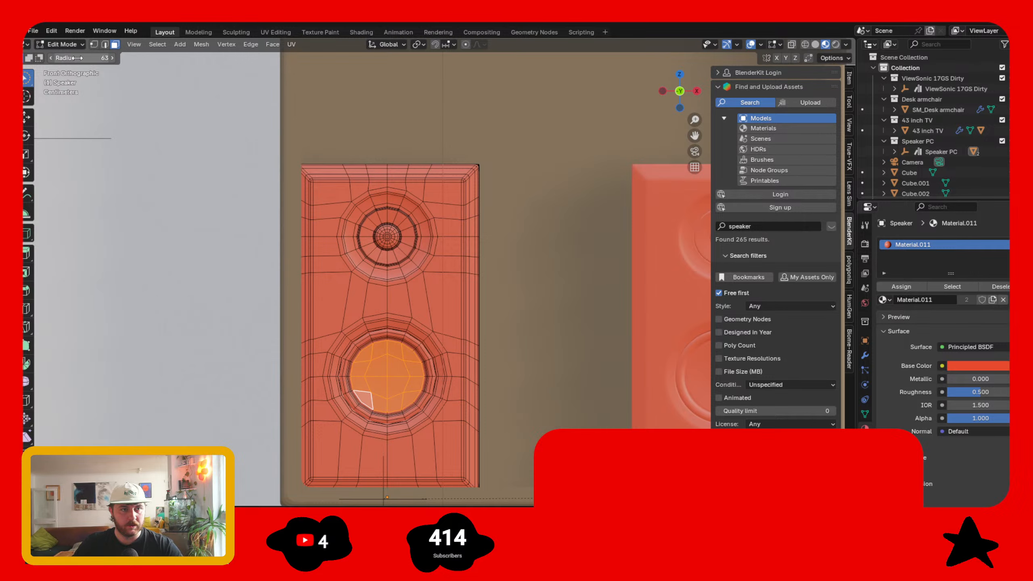
left_click_drag(77, 57, 98, 57)
left_click(387, 379)
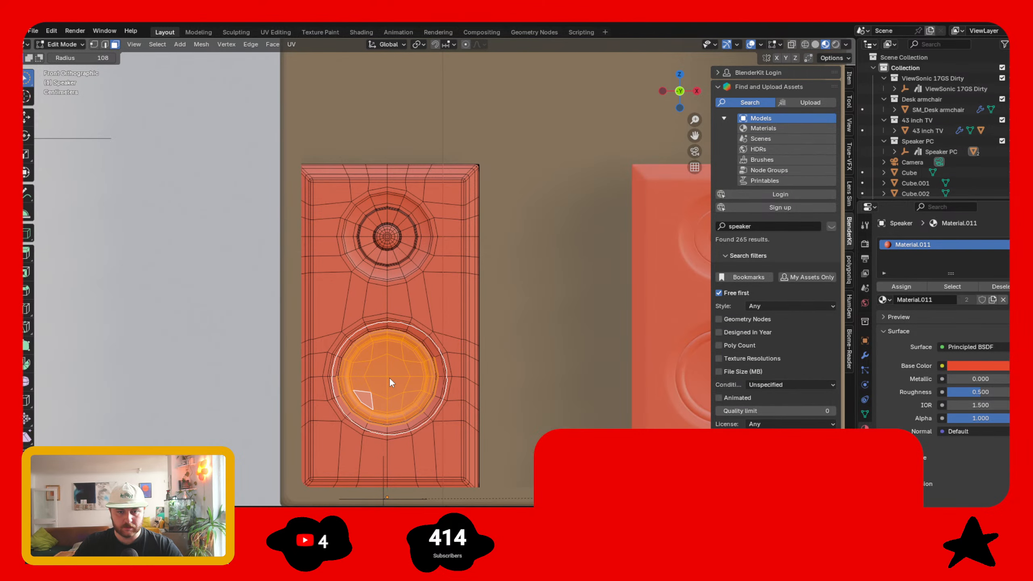
- Enable X-ray and reselect the lower cone's faces in front view with a circle radius of 99, widened to 101
left_click_drag(87, 58, 79, 58)
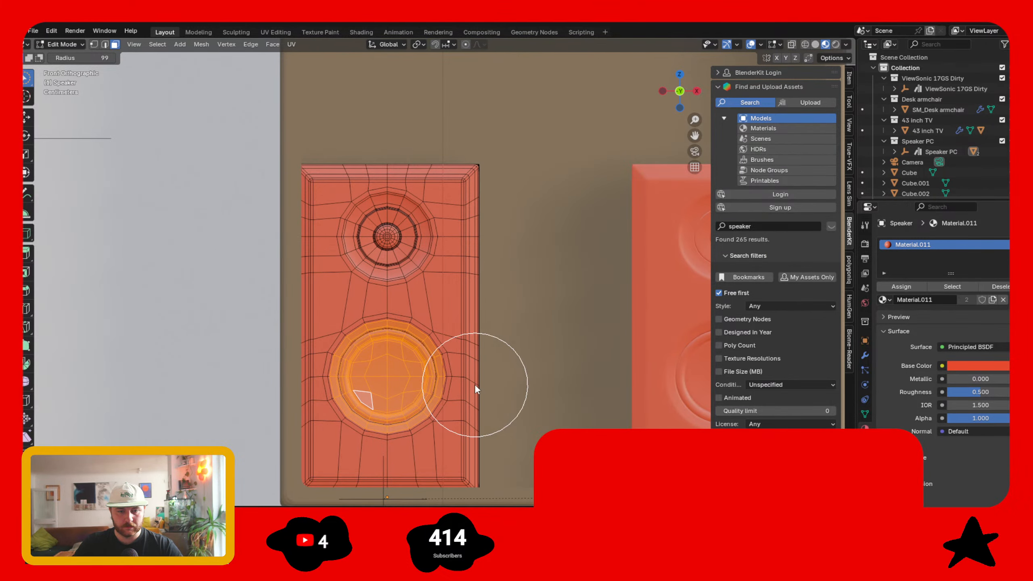
mouse_move(475, 386)
middle_mouse_down()
mouse_move(418, 410)
mouse_move(467, 394)
middle_mouse_up()
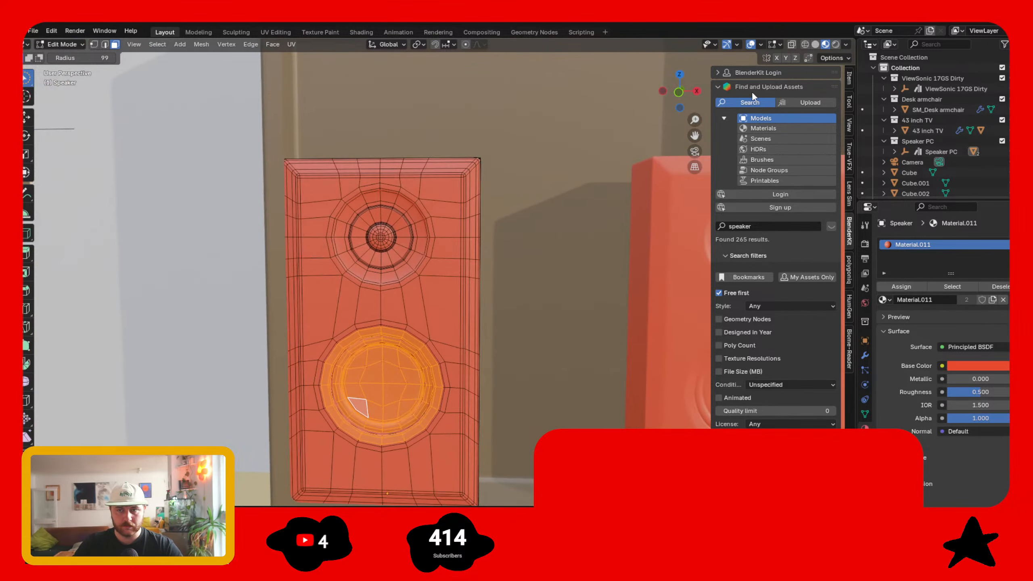
left_click(679, 92)
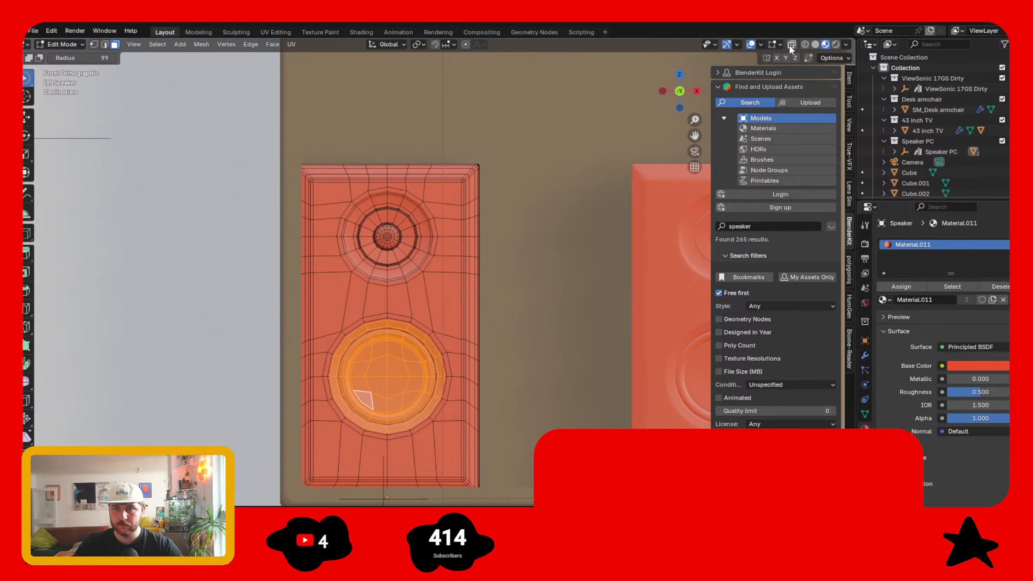
left_click(790, 44)
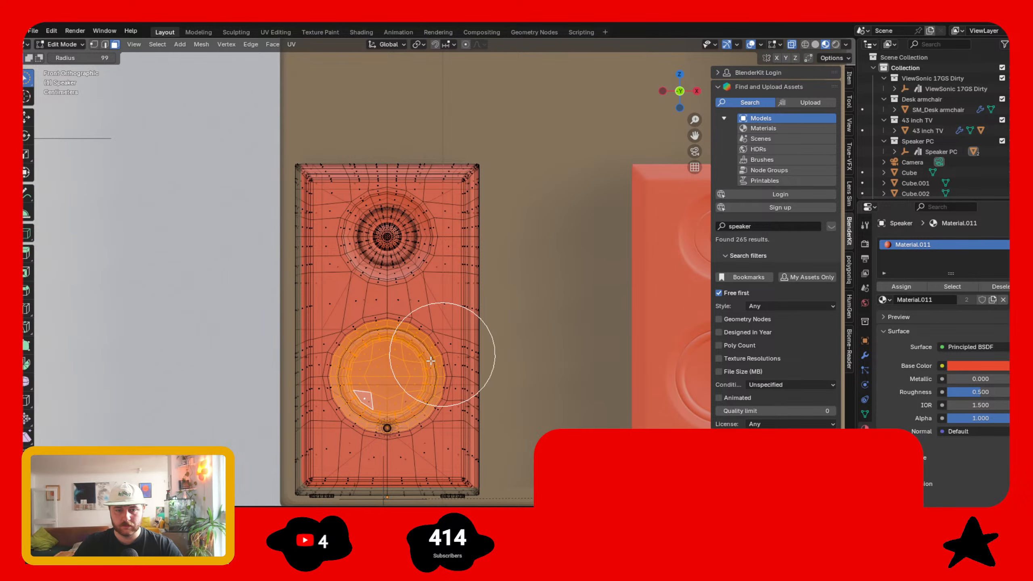
left_click(388, 374)
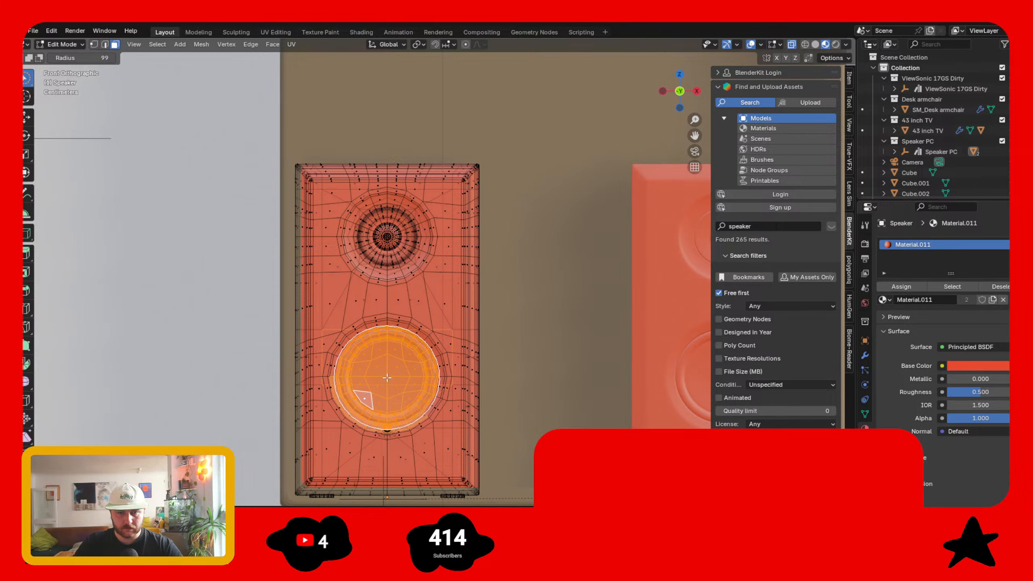
left_click_drag(81, 57, 83, 58)
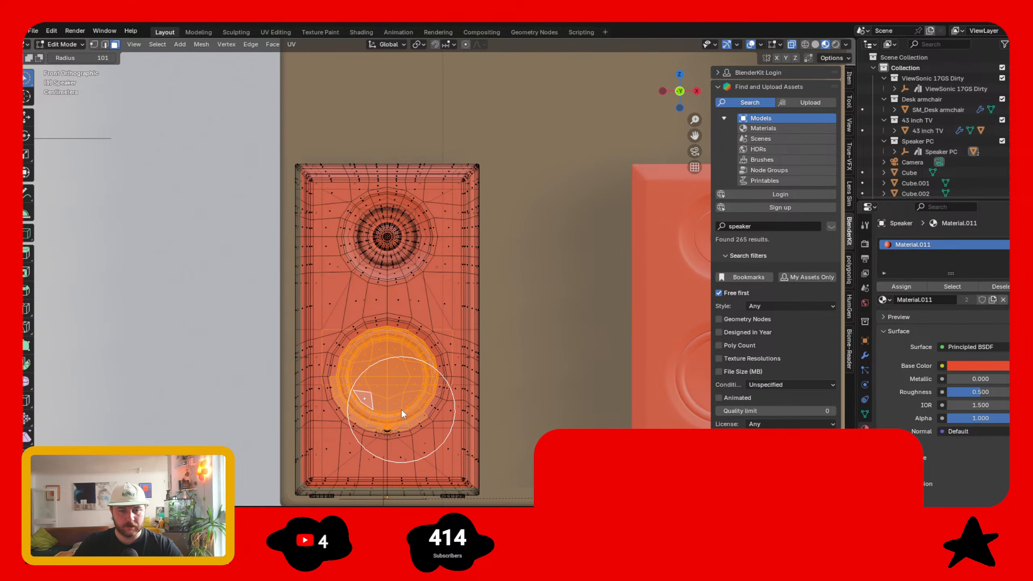
left_click(386, 376)
mouse_move(531, 409)
middle_mouse_down()
mouse_move(491, 406)
mouse_move(537, 392)
mouse_move(538, 370)
mouse_move(522, 383)
middle_mouse_up()
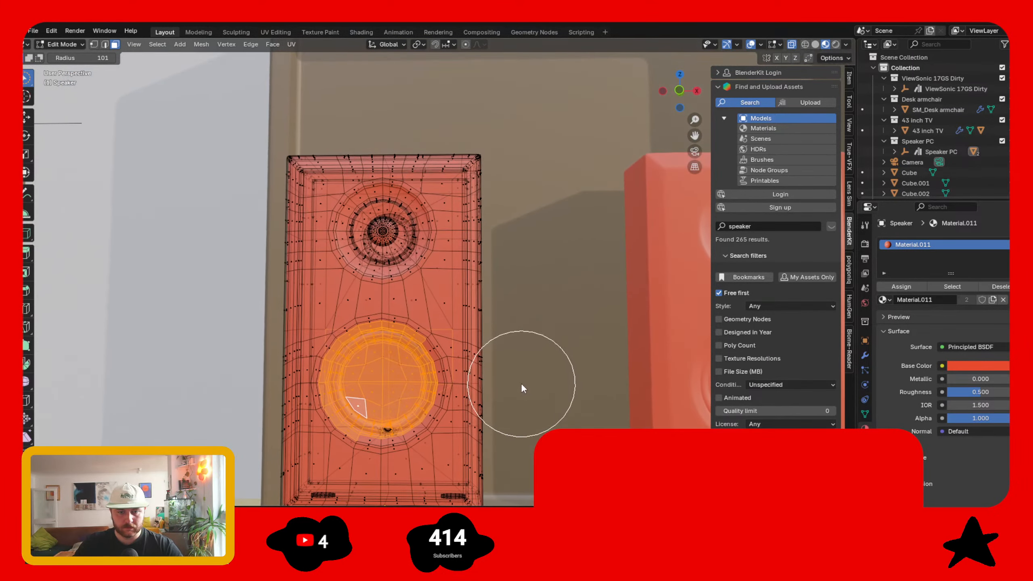
- Add a second material to the speaker, assign it to the selected lower cone faces and make its base color black
left_click(1022, 243)
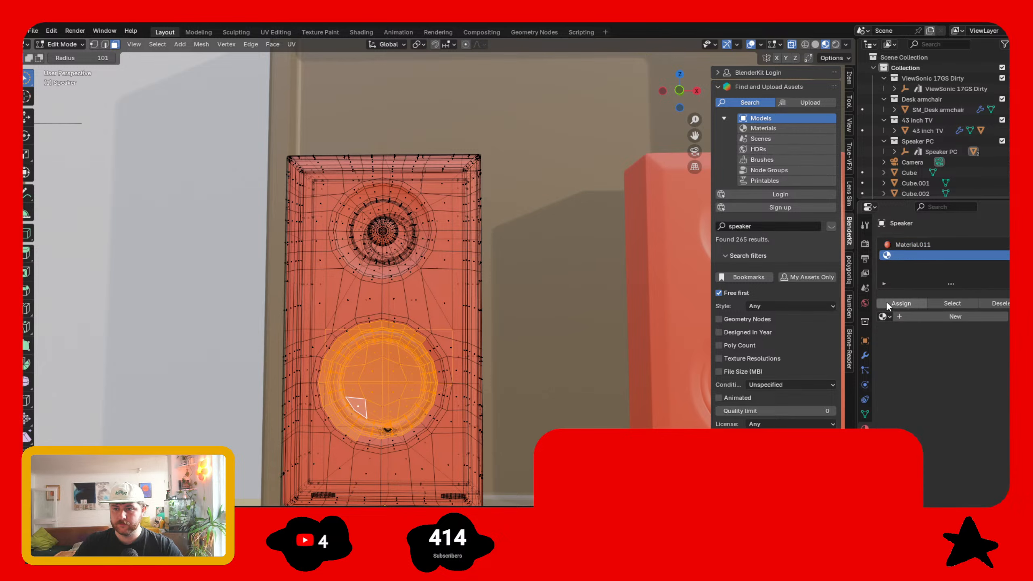
left_click(921, 314)
left_click(910, 303)
left_click(973, 383)
left_click_drag(1003, 228, 1004, 294)
left_click(81, 46)
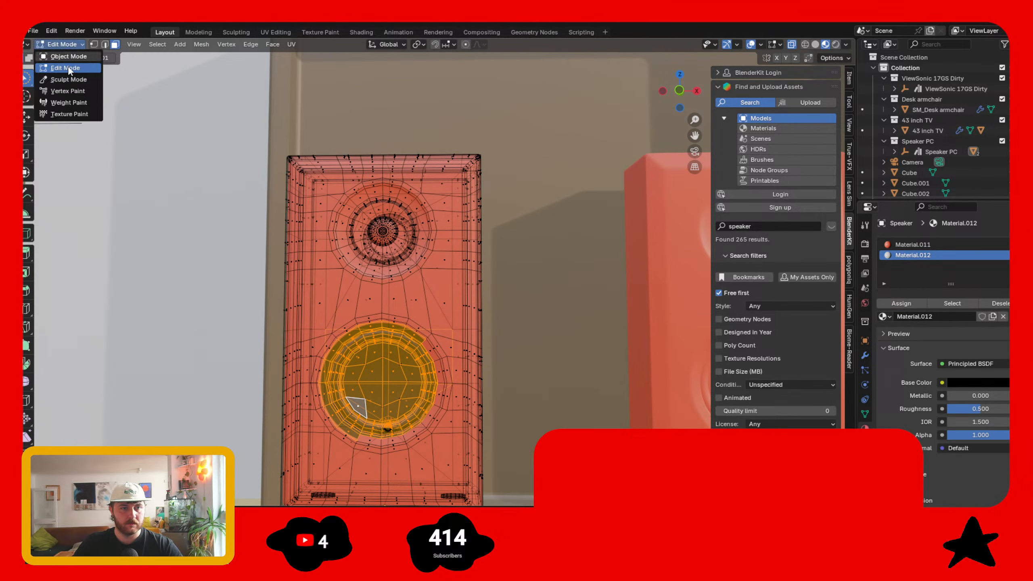
left_click(67, 57)
- Reselect the lower cone including its missed rim faces and assign the second material to the selection
key("ctrl+Tab")
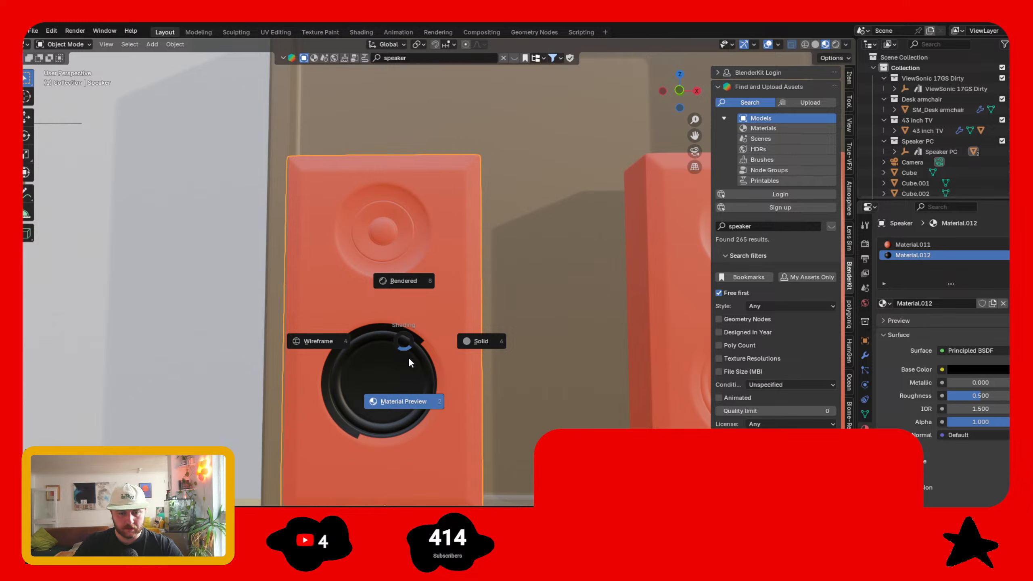
key("Tab")
key("c")
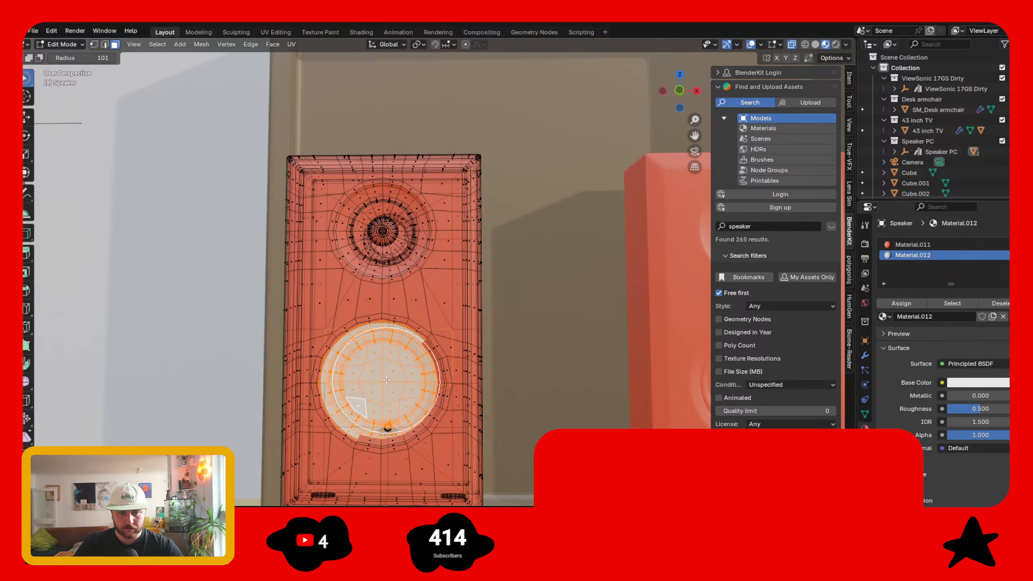
left_click(387, 381)
left_click_drag(386, 380, 386, 390)
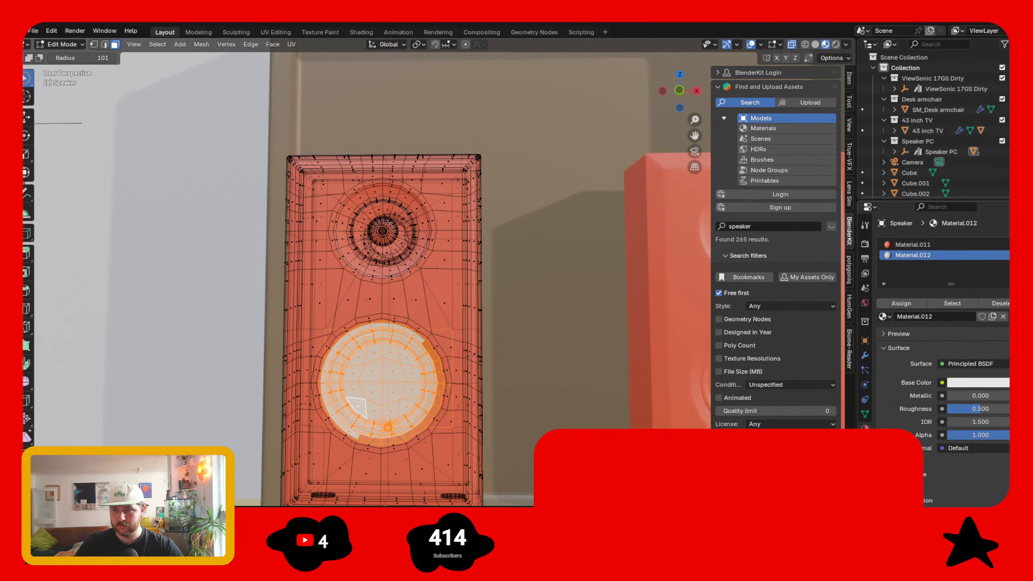
left_click(913, 303)
- Leave mesh editing and set the base color of the lower cone's material to black
key("Tab")
middle_click_drag(516, 354, 647, 359)
left_click(973, 370)
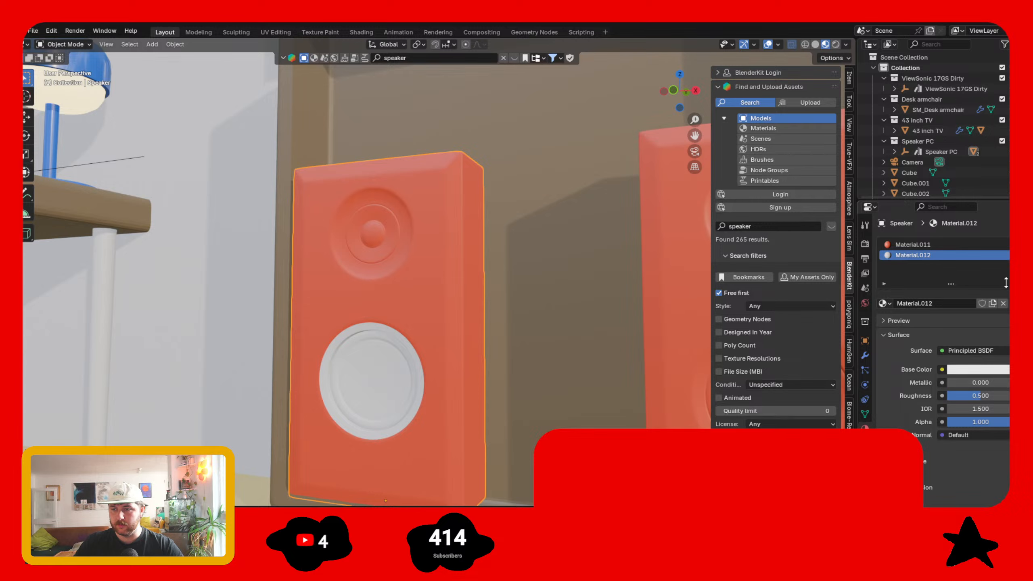
left_click(970, 370)
left_click_drag(1008, 252, 1007, 283)
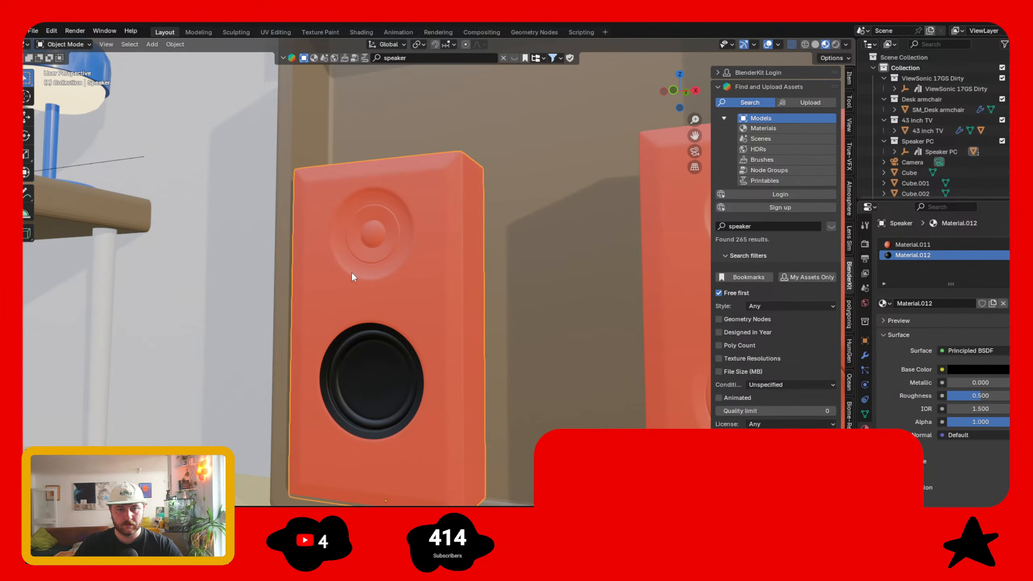
- Select the faces of the speaker's upper cone in front view with a circle radius of 86
middle_click_drag(351, 272, 637, 141)
left_click(675, 90)
key("Tab")
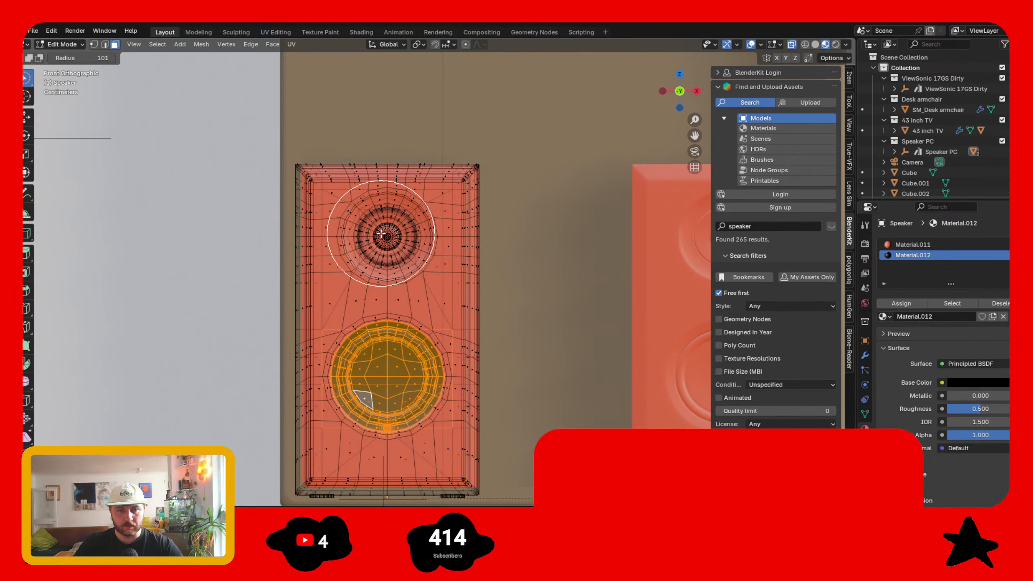
left_click_drag(81, 58, 80, 57)
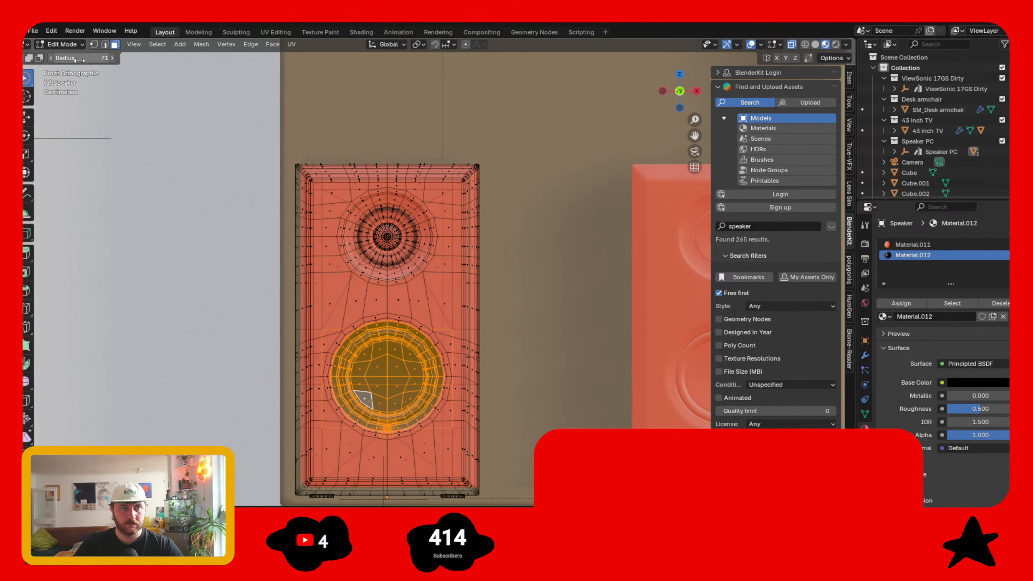
left_click_drag(81, 57, 92, 58)
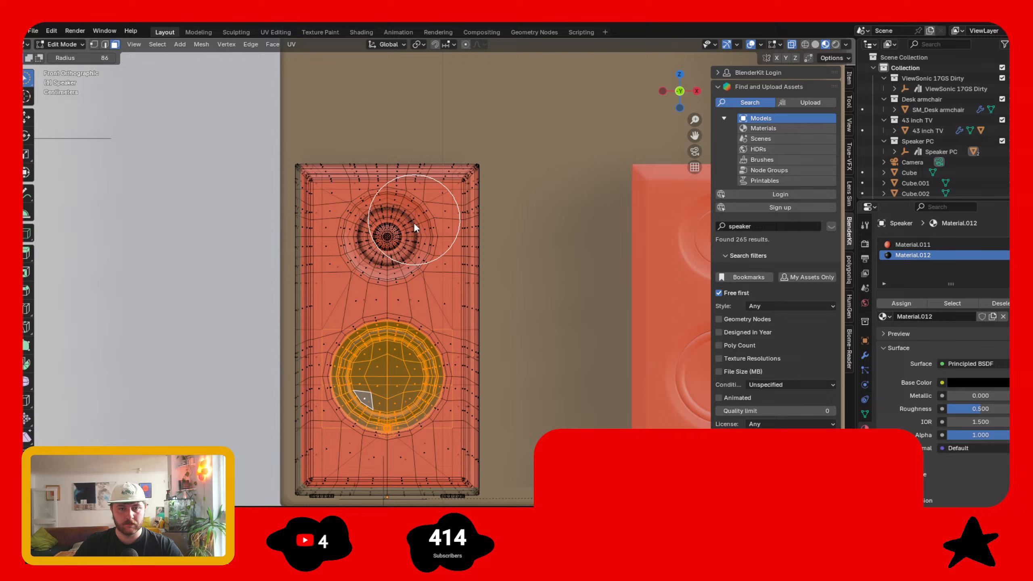
left_click(387, 236)
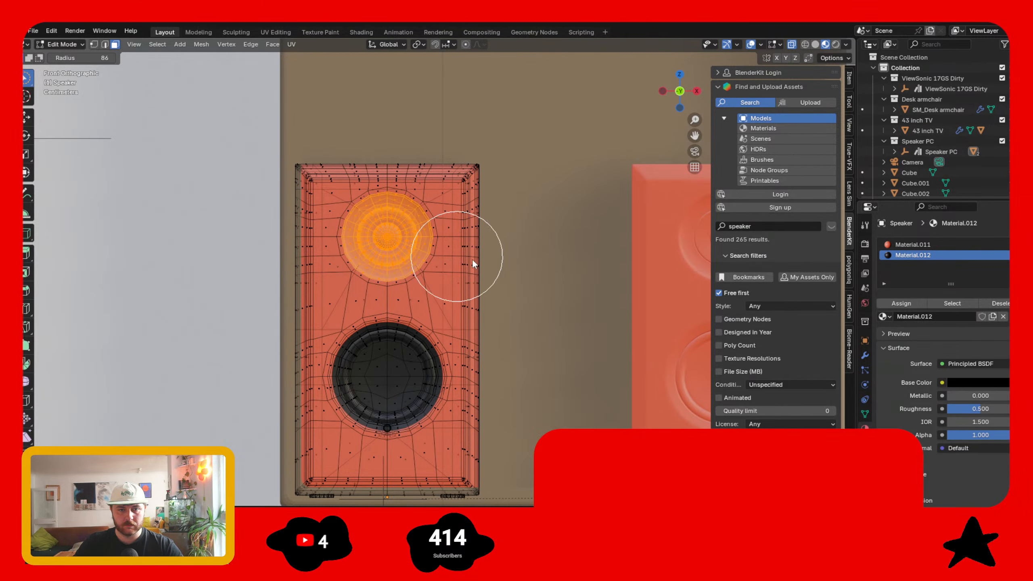
- Assign the black second material to the selected upper cone faces of the speaker and leave mesh editing
middle_click_drag(472, 259, 602, 297)
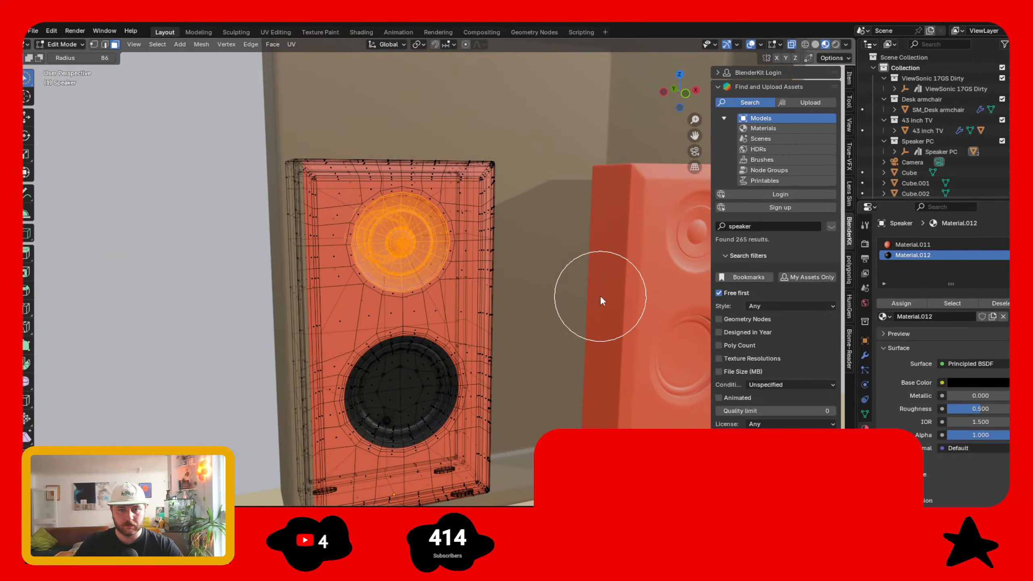
left_click(919, 302)
key("Tab")
middle_click_drag(562, 329, 514, 318)
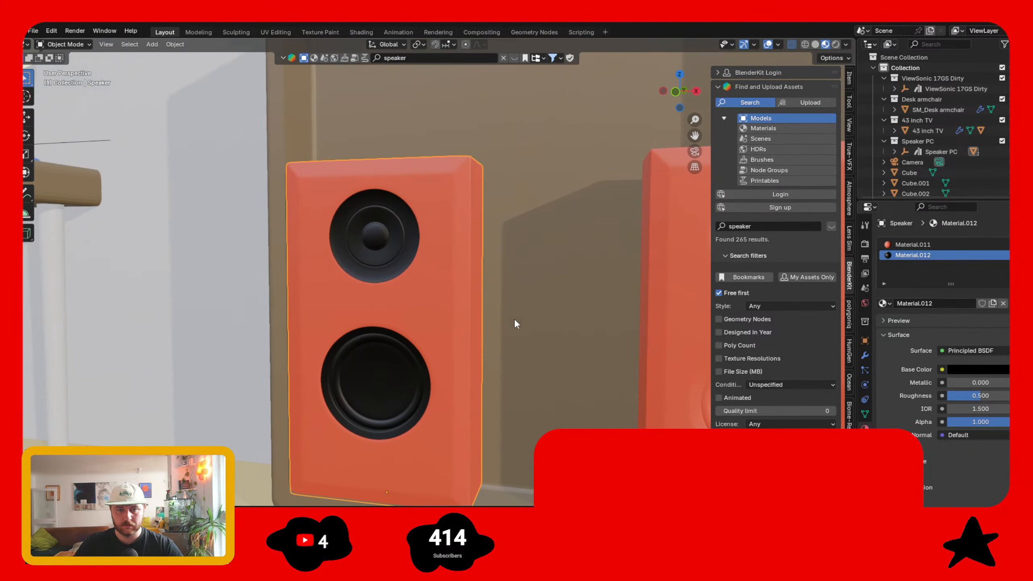
scroll(392, 244, "down", 4)
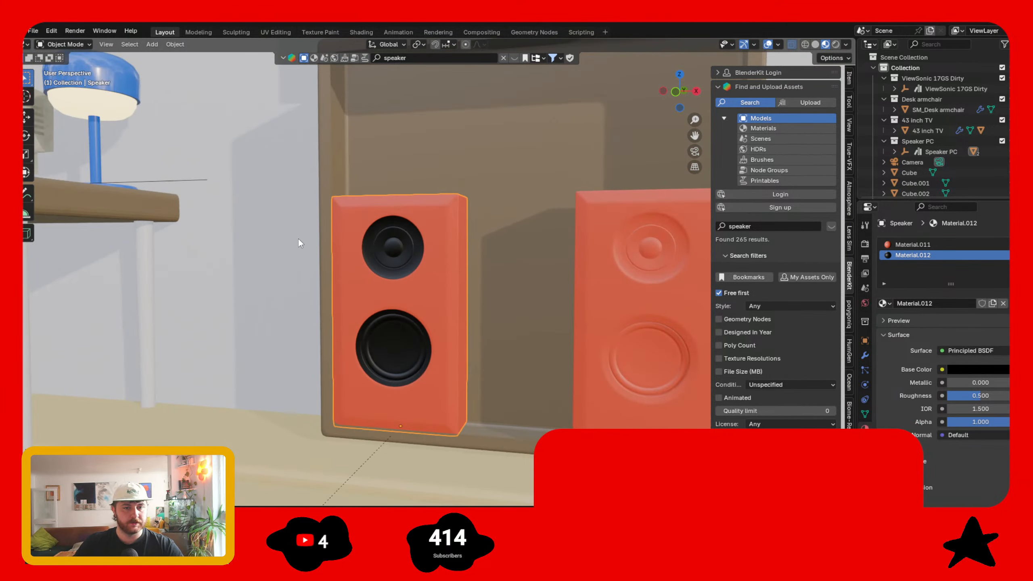
- Delete the second speaker whose cones have no black material
left_click(608, 306)
key("x")
left_click(608, 301)
- Nudge the remaining speaker slightly along the X axis within the TV cabinet
left_click(419, 313)
scroll(483, 314, "down", 3)
key("g")
key("x")
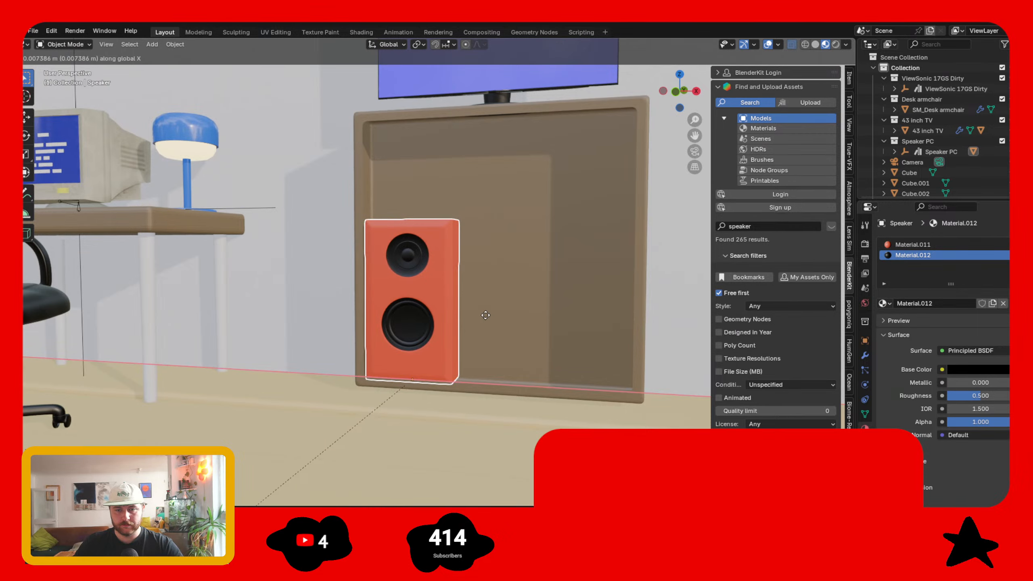
left_click(486, 314)
- Duplicate the speaker about 0.55 m along the X axis to the other side of the TV cabinet
key("shift+d")
key("x")
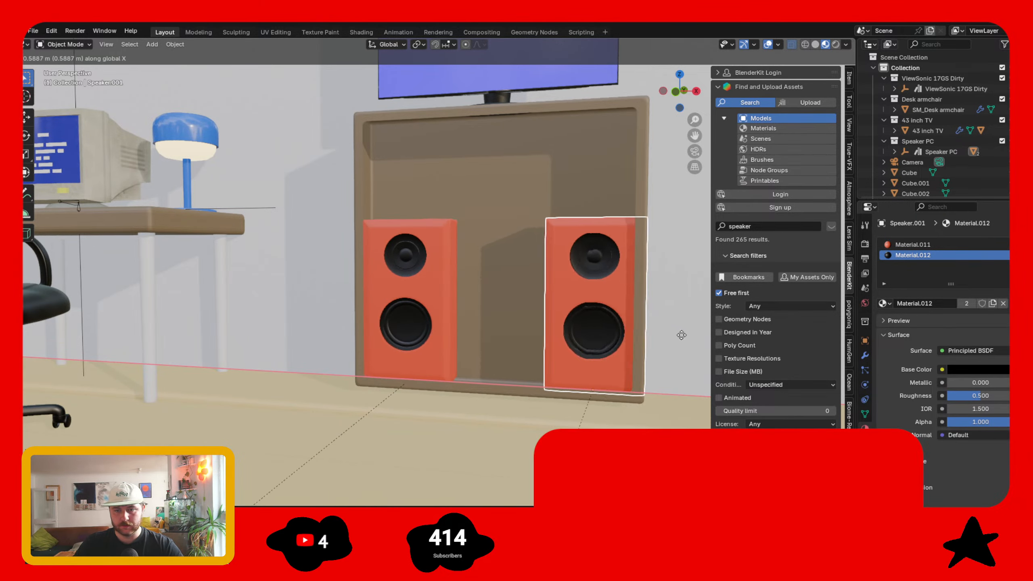
left_click(650, 265)
- View the scene through the camera and set the base color of the speaker cones' shared material to white
left_click(695, 151)
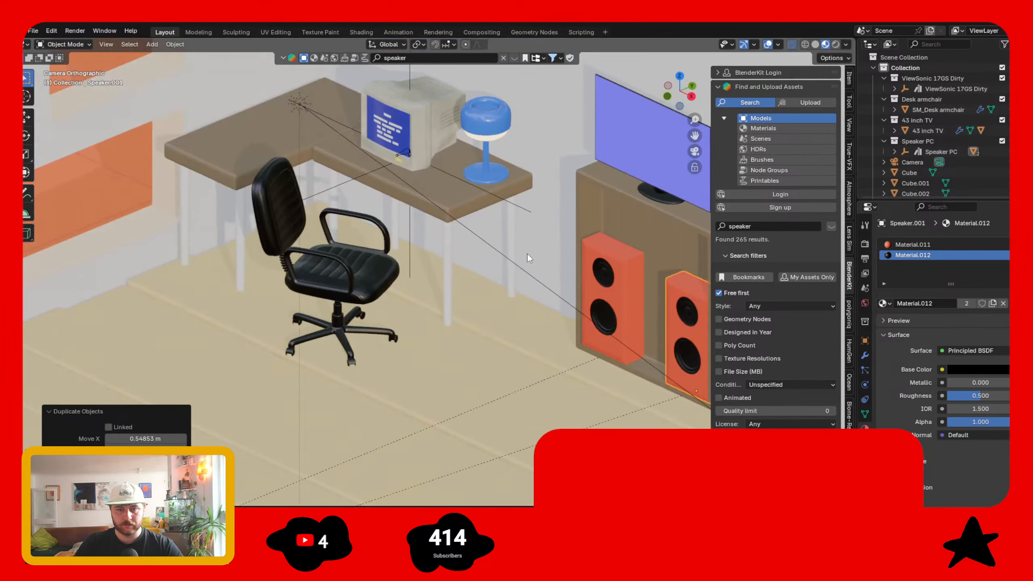
scroll(503, 274, "down", 2)
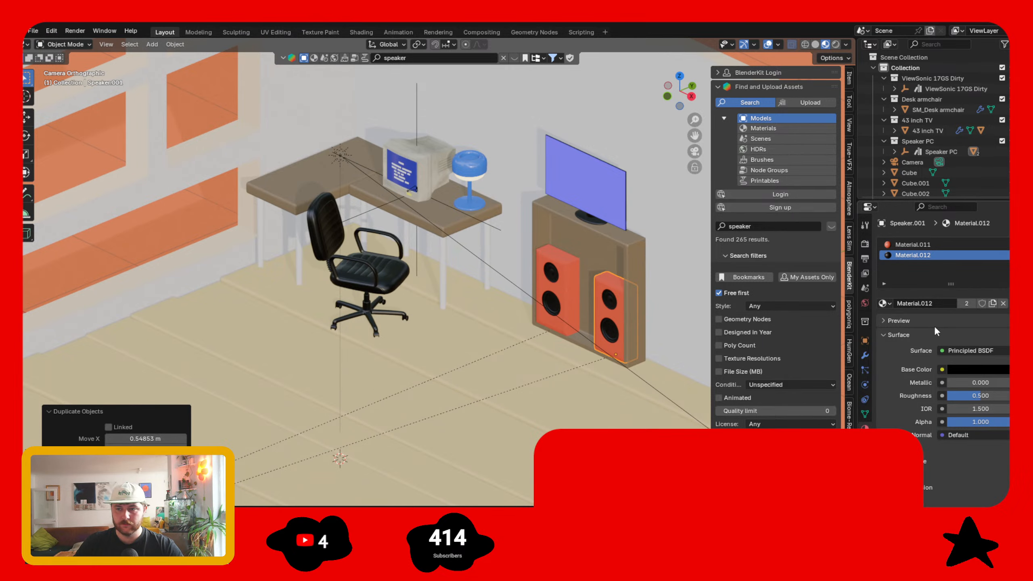
left_click(963, 369)
left_click_drag(998, 281, 998, 199)
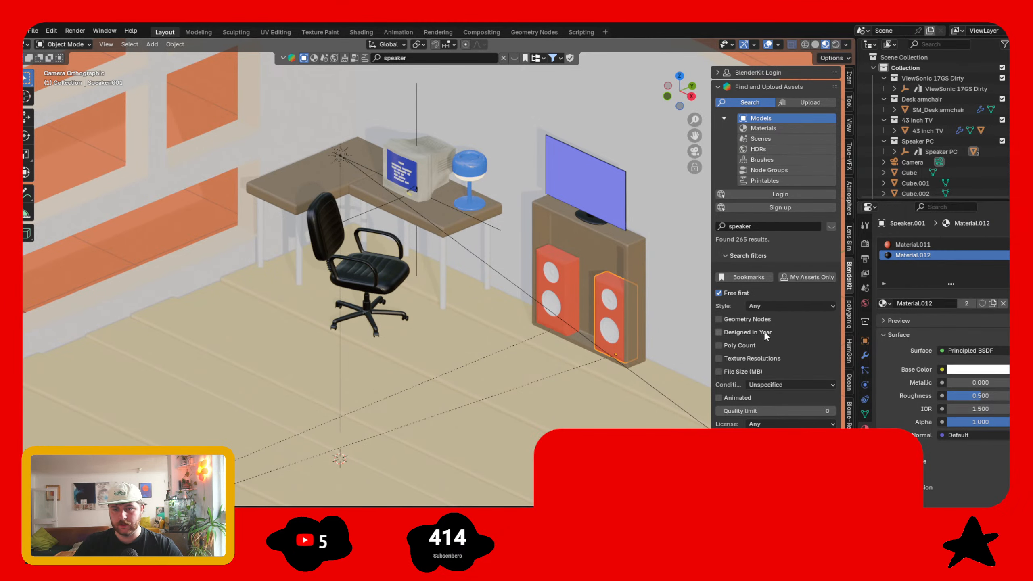
scroll(577, 309, "down", 3)
left_click(602, 158)
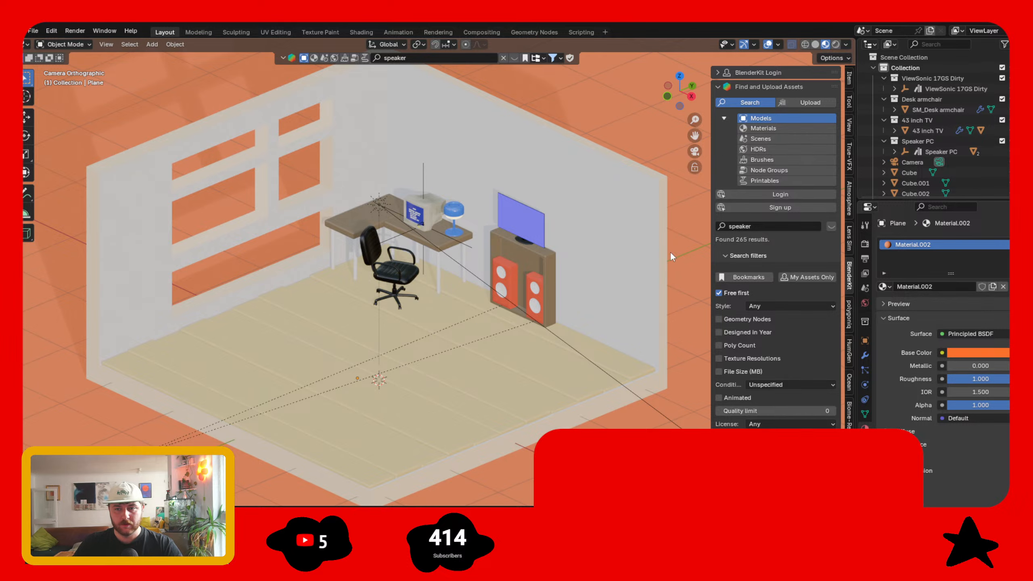
- Examine the furnished room through the camera at different distances and preview it in rendered shading
scroll(677, 322, "down", 3)
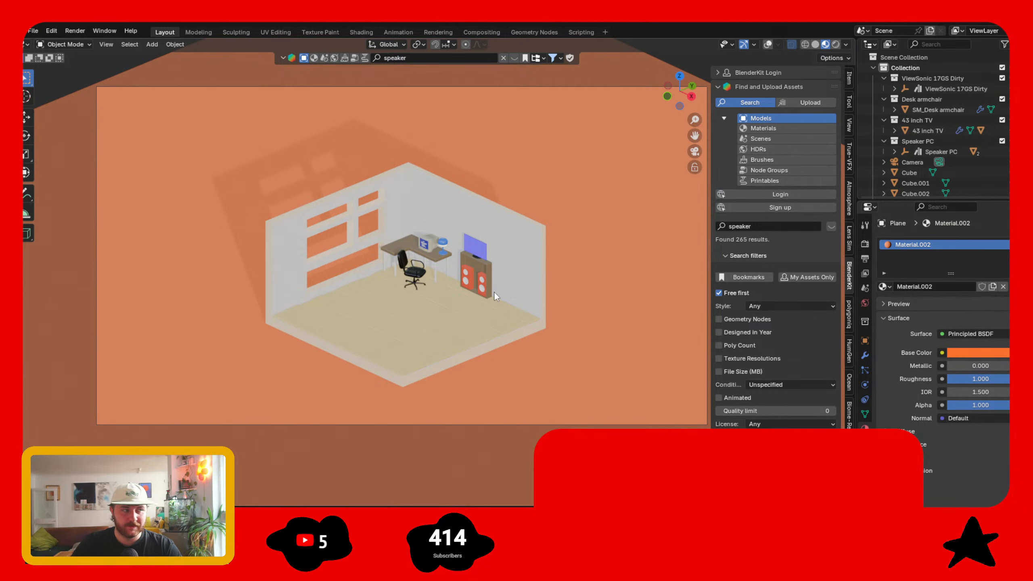
scroll(513, 305, "up", 2)
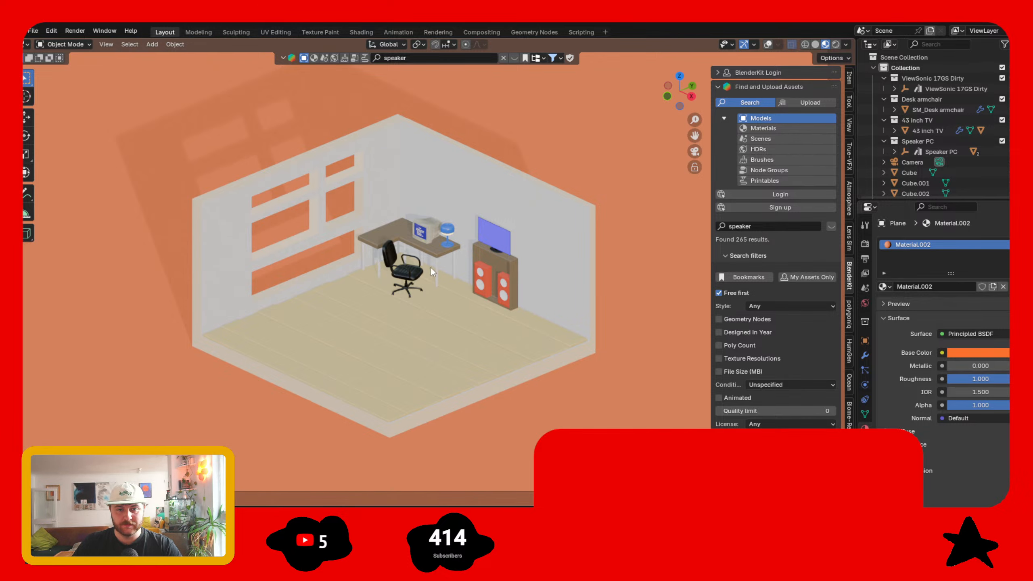
scroll(431, 269, "up", 5)
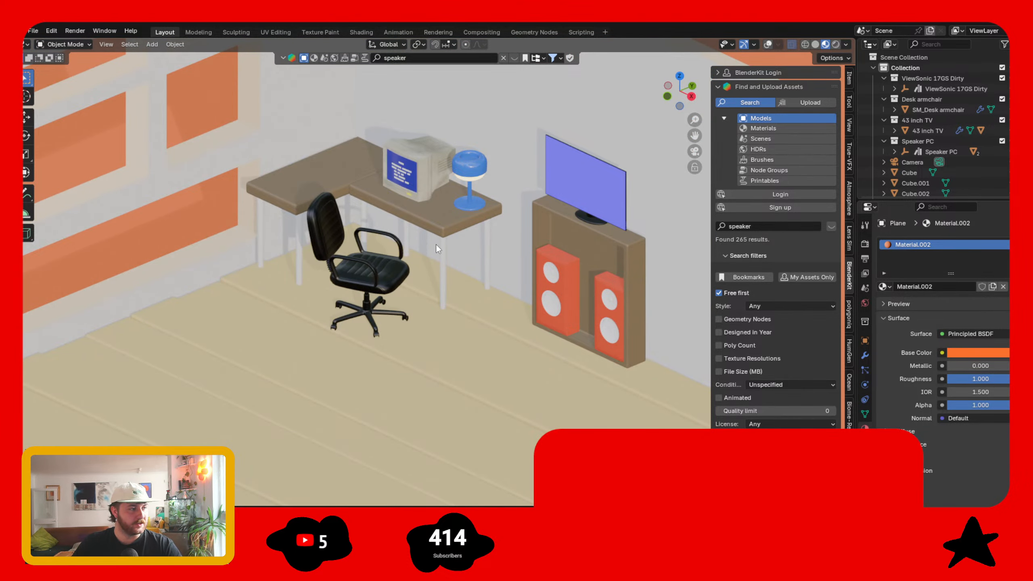
scroll(397, 206, "down", 10)
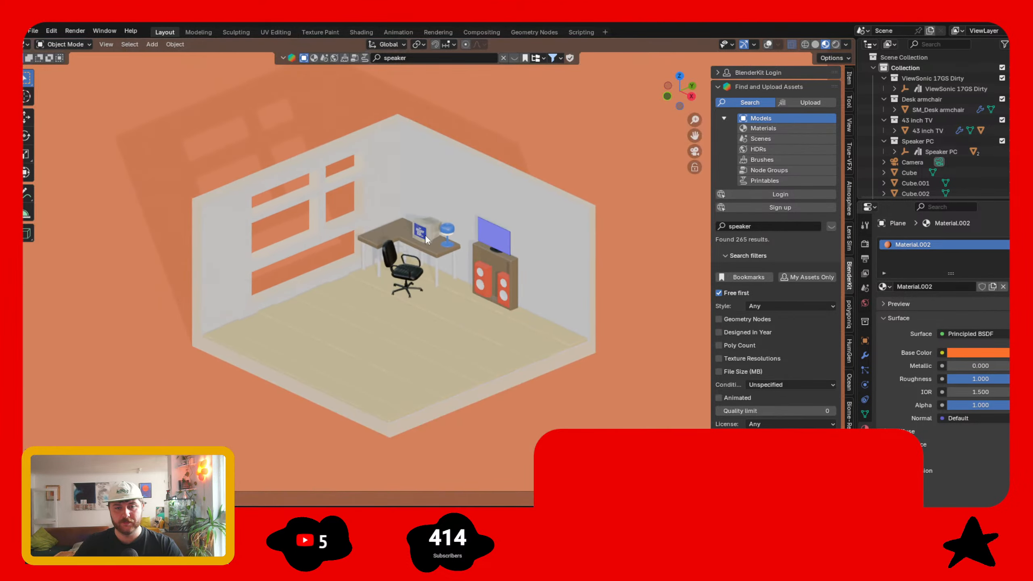
key("z")
left_click(544, 265)
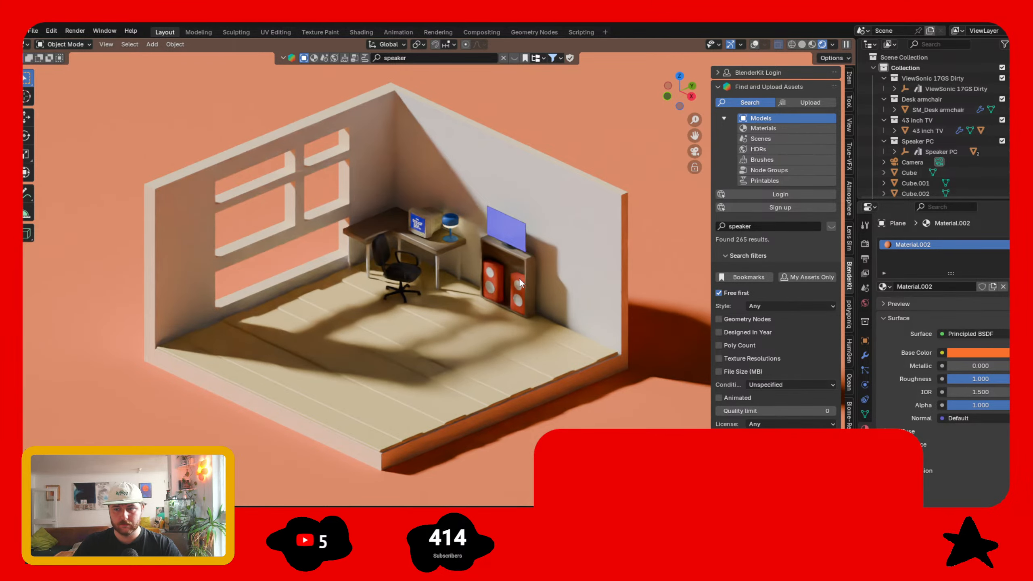
- Set the base color of the speaker bodies' material to a very dark red, #3A1515FF, and deselect the speaker
left_click(519, 281)
mouse_move(948, 271)
left_mouse_down()
mouse_move(948, 282)
mouse_move(977, 257)
mouse_move(961, 256)
mouse_move(958, 242)
mouse_move(1005, 280)
mouse_move(1005, 261)
mouse_move(956, 266)
left_mouse_up()
left_click(983, 366)
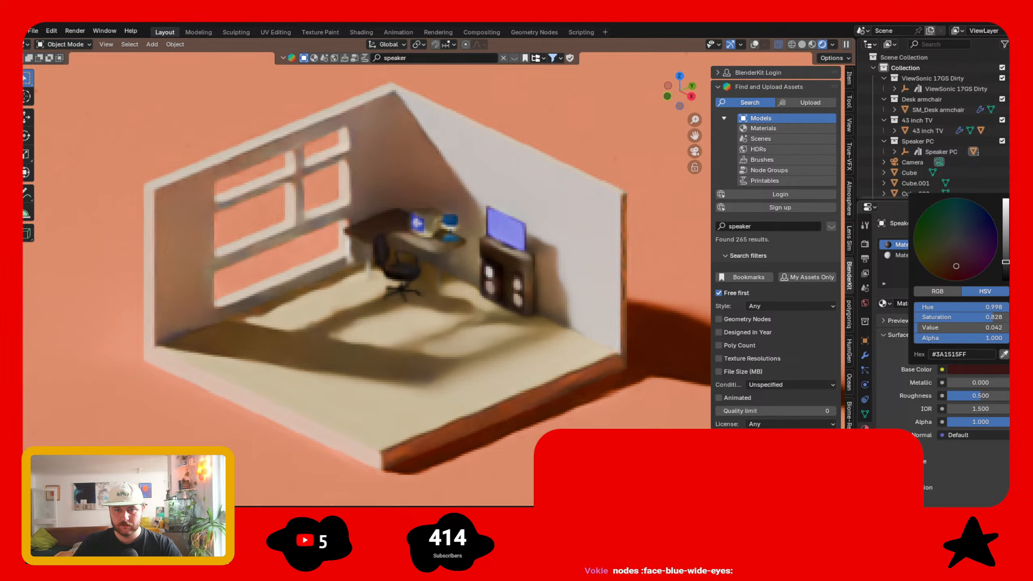
left_click(600, 157)
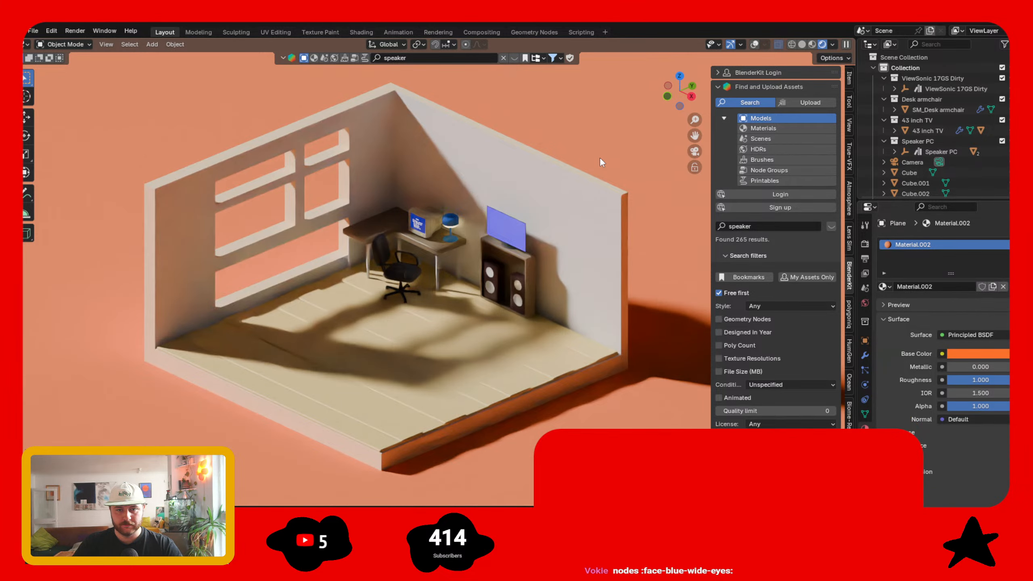
- Switch the viewport to solid shading and look through the scene collection's object list
key("z")
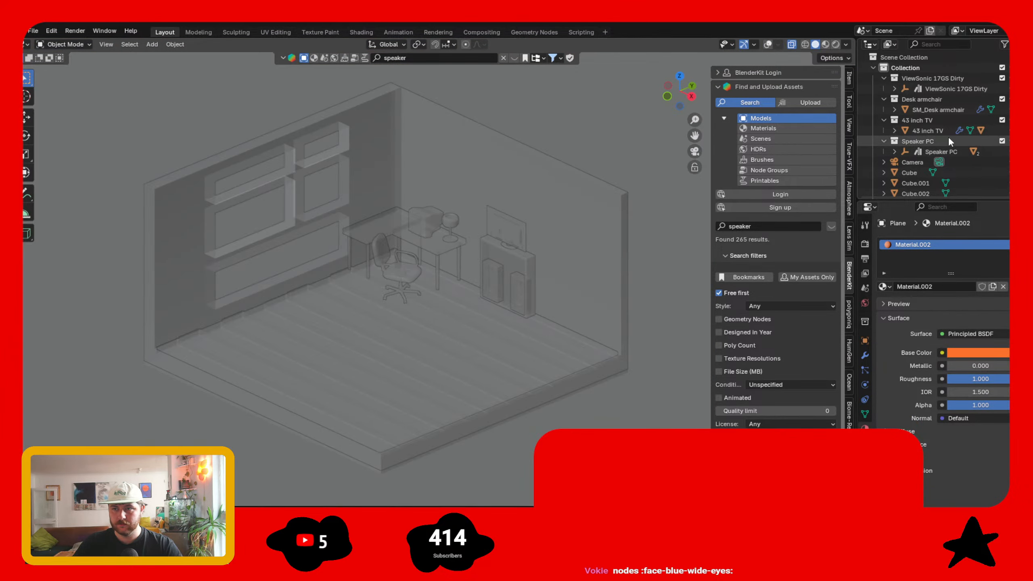
scroll(960, 153, "down", 3)
scroll(974, 155, "down", 6)
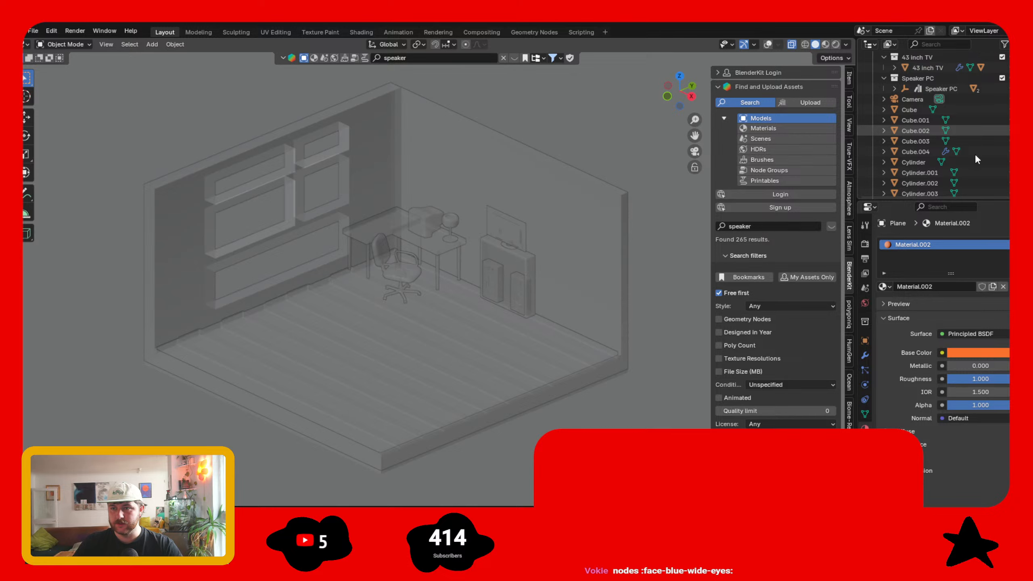